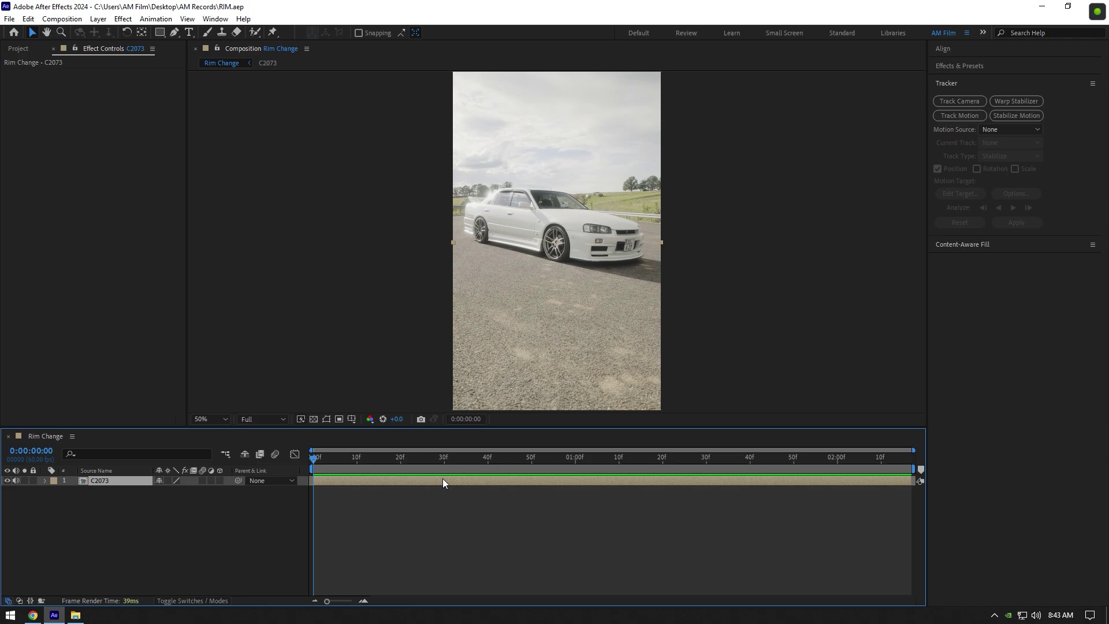
Step: Camera-track the C2073 layer, move to about 0:00:01:22, and create a solid and camera from the nine track points on the front wheel
{"action": "left_click", "coordinate": [965, 102]}
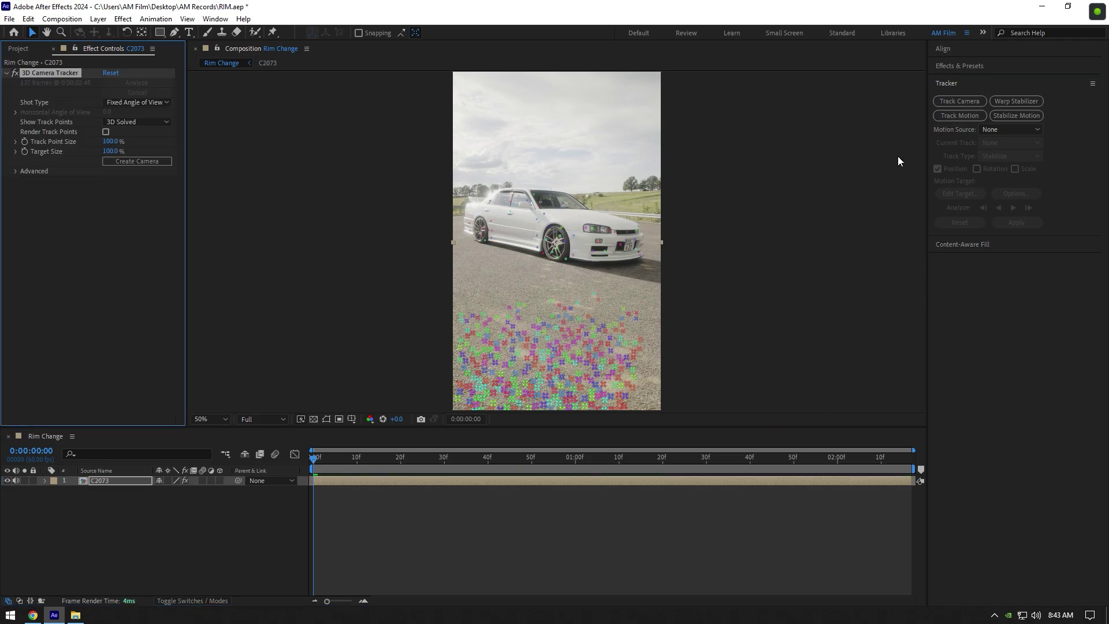
{"action": "left_click_drag", "start_coordinate": [421, 470], "coordinate": [669, 468]}
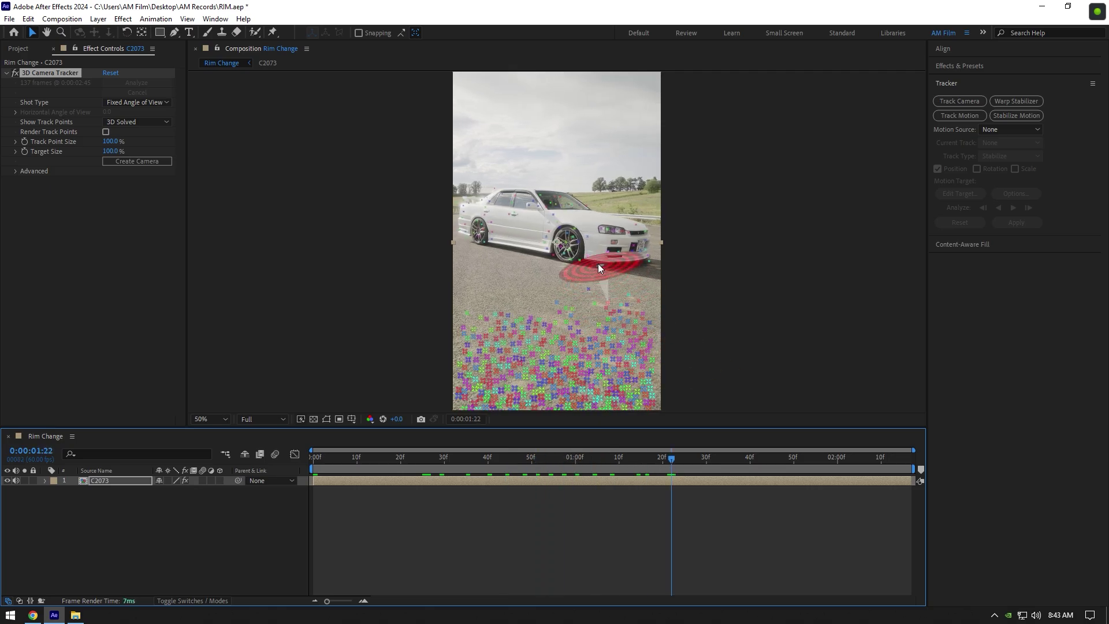
{"action": "scroll", "coordinate": [597, 262], "scroll_direction": "up", "scroll_amount": 4}
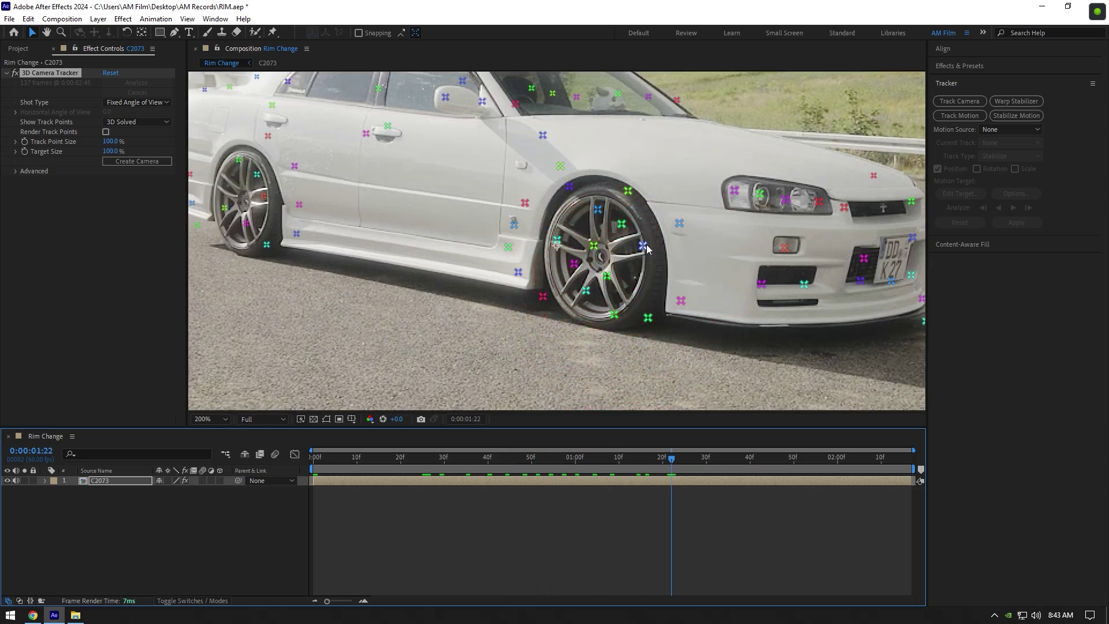
{"action": "mouse_move", "coordinate": [646, 245]}
{"action": "left_mouse_down"}
{"action": "mouse_move", "coordinate": [579, 202]}
{"action": "mouse_move", "coordinate": [547, 243]}
{"action": "mouse_move", "coordinate": [563, 297]}
{"action": "mouse_move", "coordinate": [608, 319]}
{"action": "mouse_move", "coordinate": [648, 247]}
{"action": "left_mouse_up"}
{"action": "right_click", "coordinate": [605, 250]}
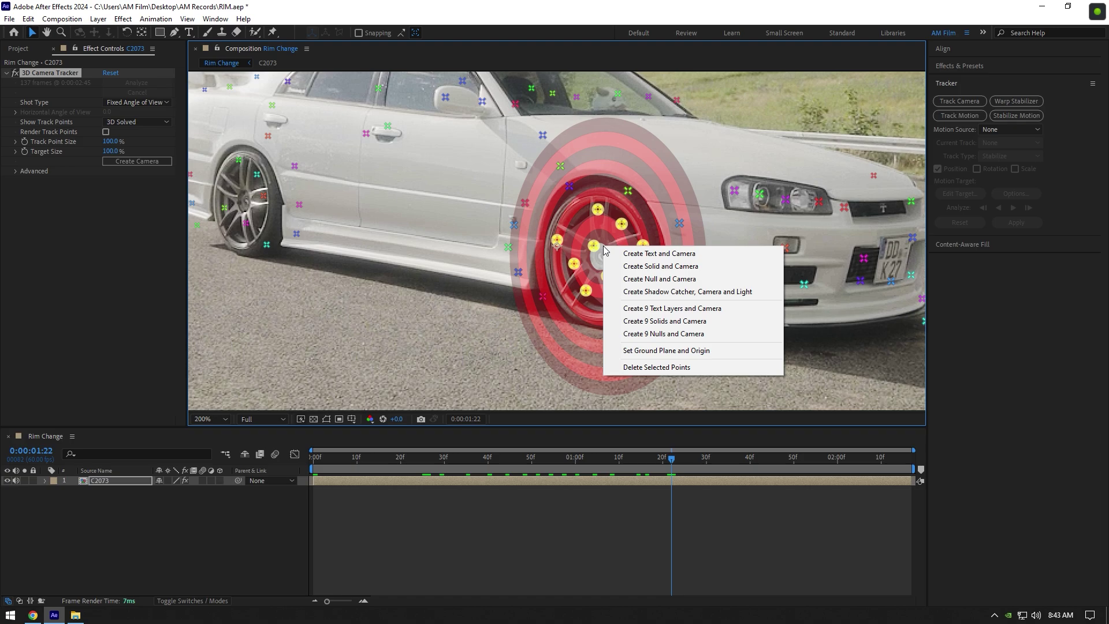
{"action": "left_click", "coordinate": [657, 267]}
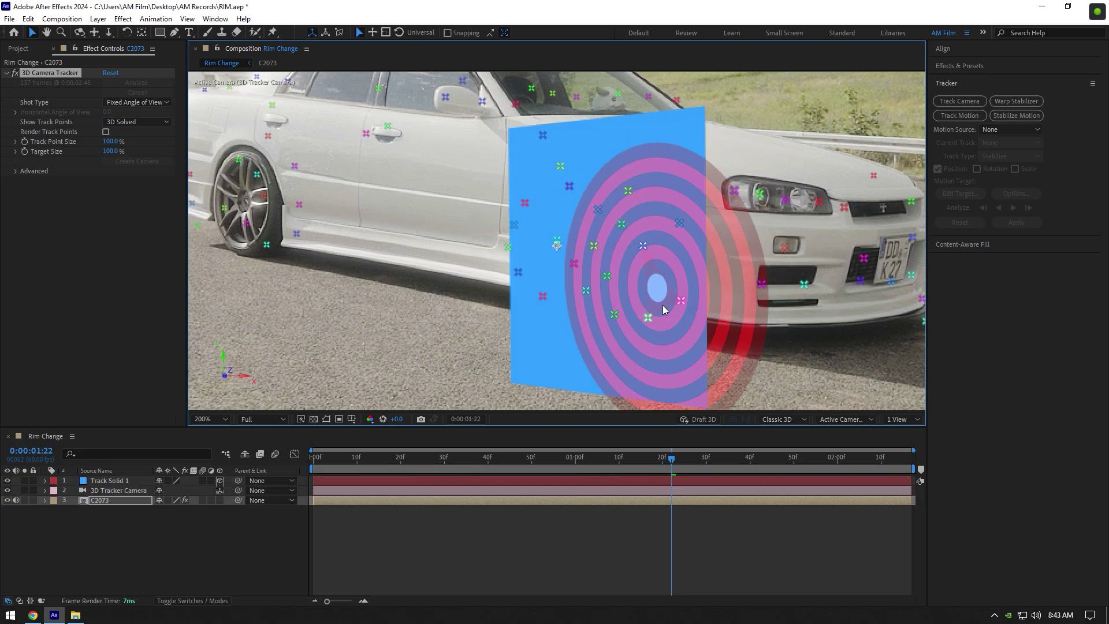
Step: Add R1.jpg from the project to the Rim Change composition above Track Solid 1, with the playhead at 0:00:00:00
{"action": "left_click_drag", "start_coordinate": [672, 458], "coordinate": [211, 446]}
{"action": "scroll", "coordinate": [598, 290], "scroll_direction": "down", "scroll_amount": 1}
{"action": "left_click", "coordinate": [18, 48]}
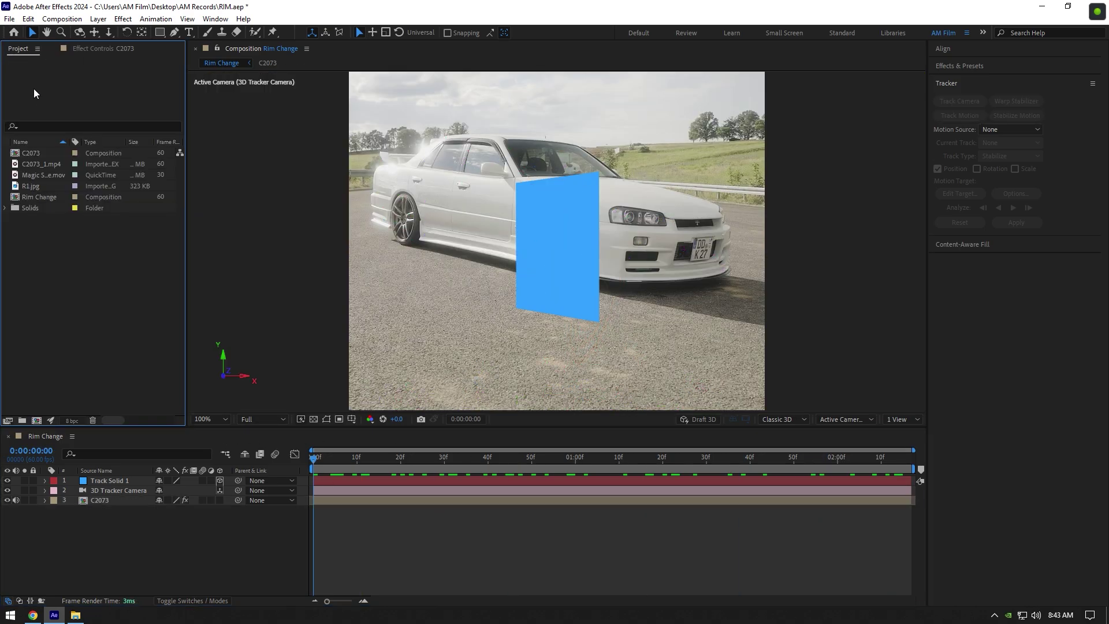
{"action": "left_click_drag", "start_coordinate": [30, 184], "coordinate": [61, 326]}
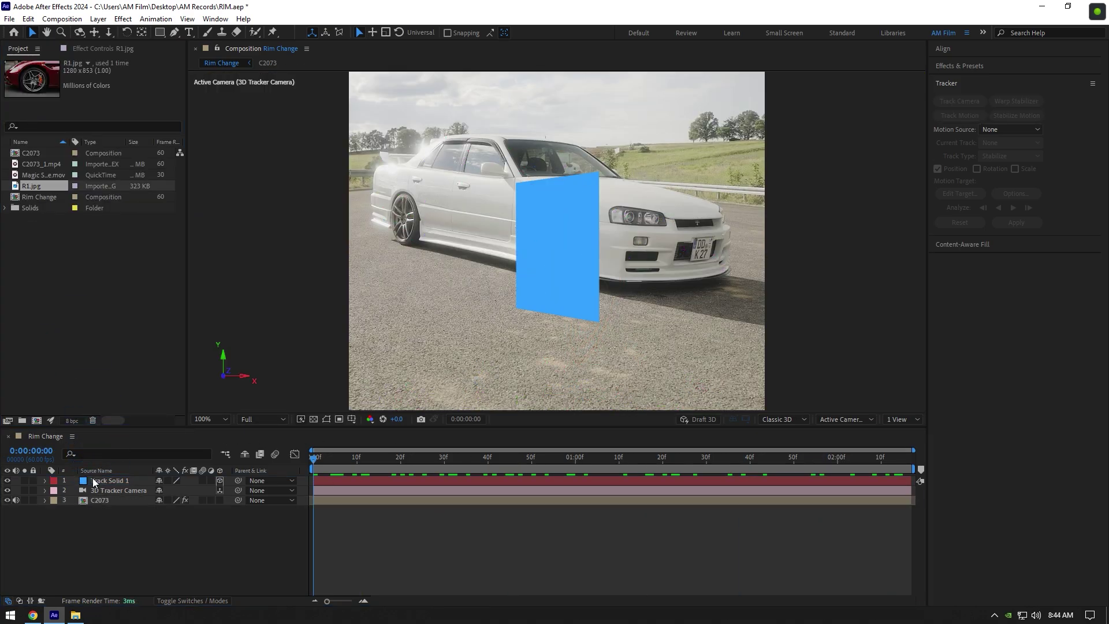
{"action": "left_click_drag", "start_coordinate": [90, 471], "coordinate": [94, 483]}
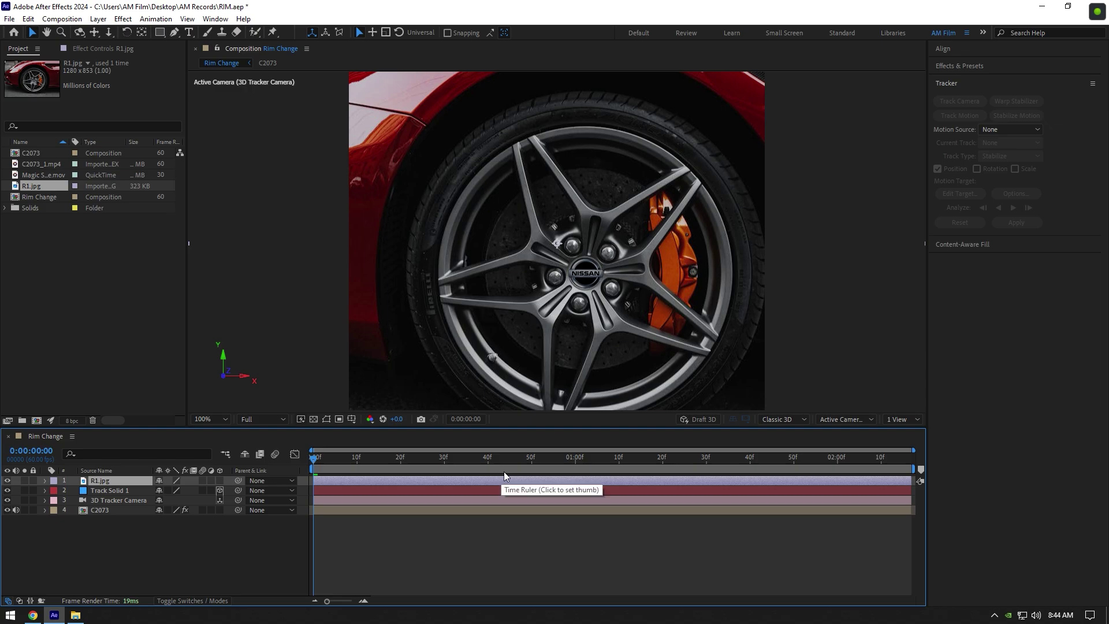
Step: Apply the Mocha AE effect to the R1.jpg layer and launch Mocha
{"action": "key", "text": "ctrl+space"}
{"action": "type", "text": "mocha"}
{"action": "key", "text": "Return"}
{"action": "left_click", "coordinate": [81, 104]}
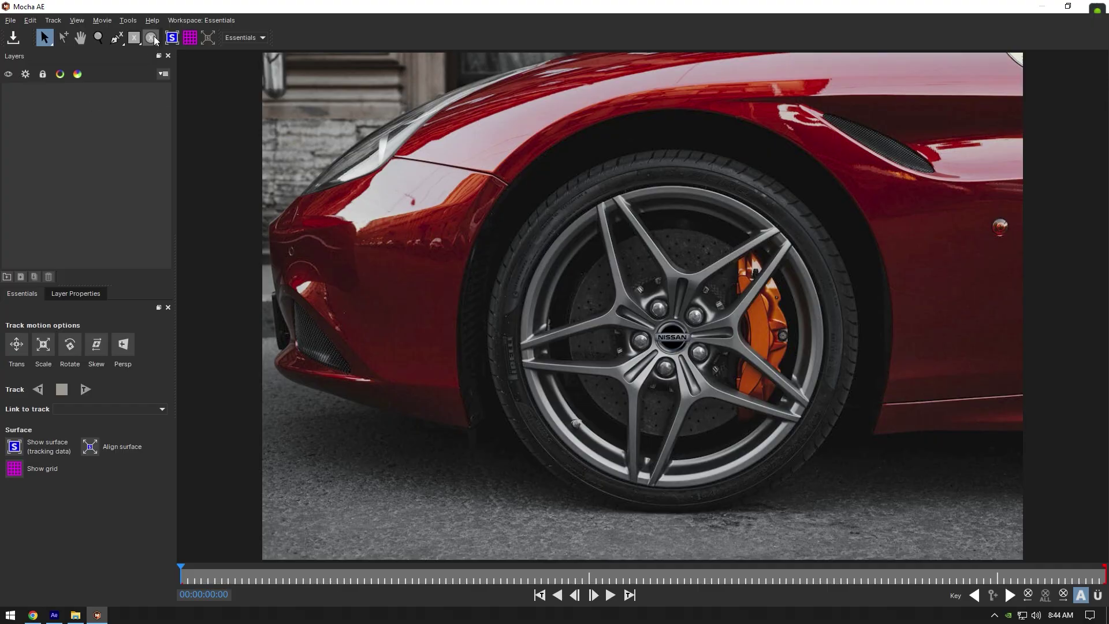
Step: Draw an elliptical mask fitted around the Nissan rim, save it, and apply it as the matte of R1.jpg
{"action": "left_click", "coordinate": [151, 37]}
{"action": "mouse_move", "coordinate": [563, 199]}
{"action": "left_mouse_down"}
{"action": "mouse_move", "coordinate": [785, 455]}
{"action": "mouse_move", "coordinate": [828, 487]}
{"action": "left_mouse_up"}
{"action": "left_click_drag", "start_coordinate": [505, 343], "coordinate": [489, 334]}
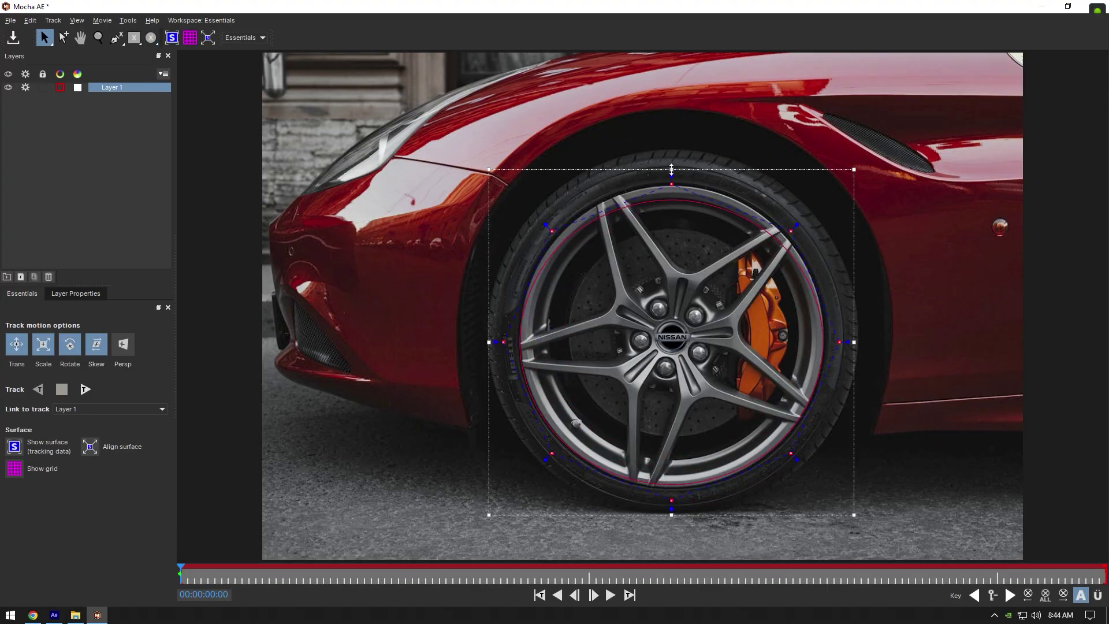
{"action": "left_click_drag", "start_coordinate": [671, 169], "coordinate": [671, 154]}
{"action": "left_click_drag", "start_coordinate": [672, 513], "coordinate": [673, 518]}
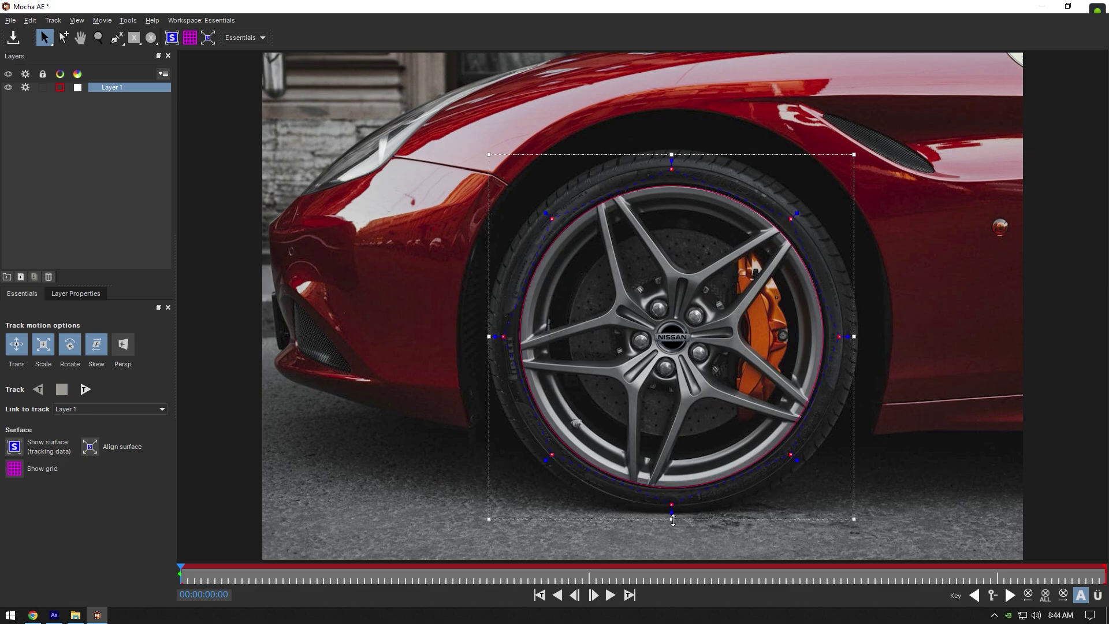
{"action": "left_click", "coordinate": [13, 38]}
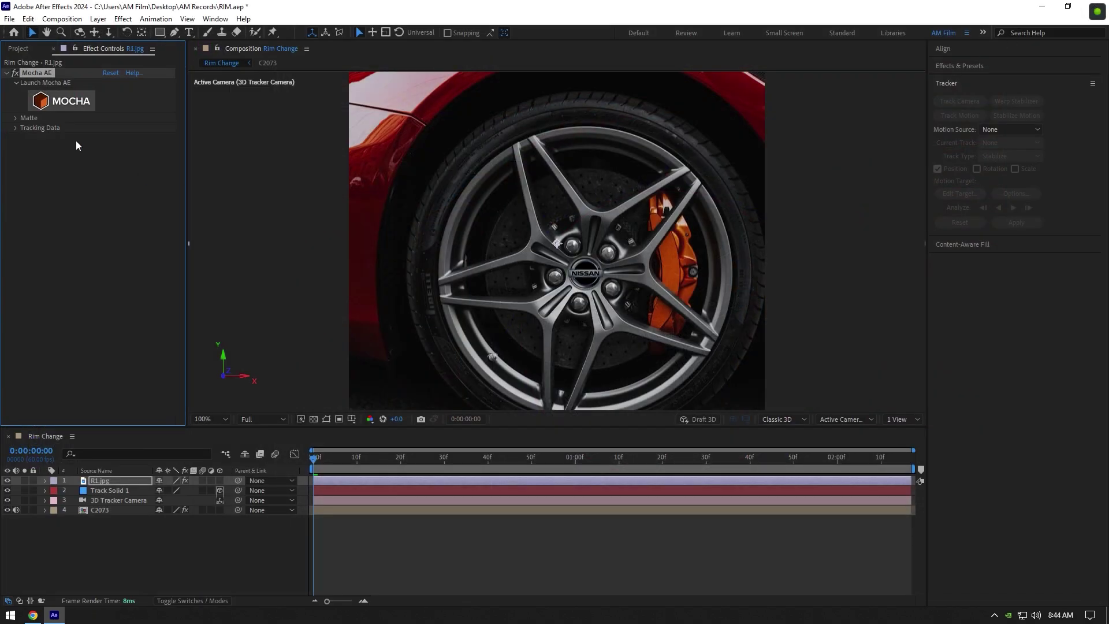
{"action": "left_click", "coordinate": [16, 118]}
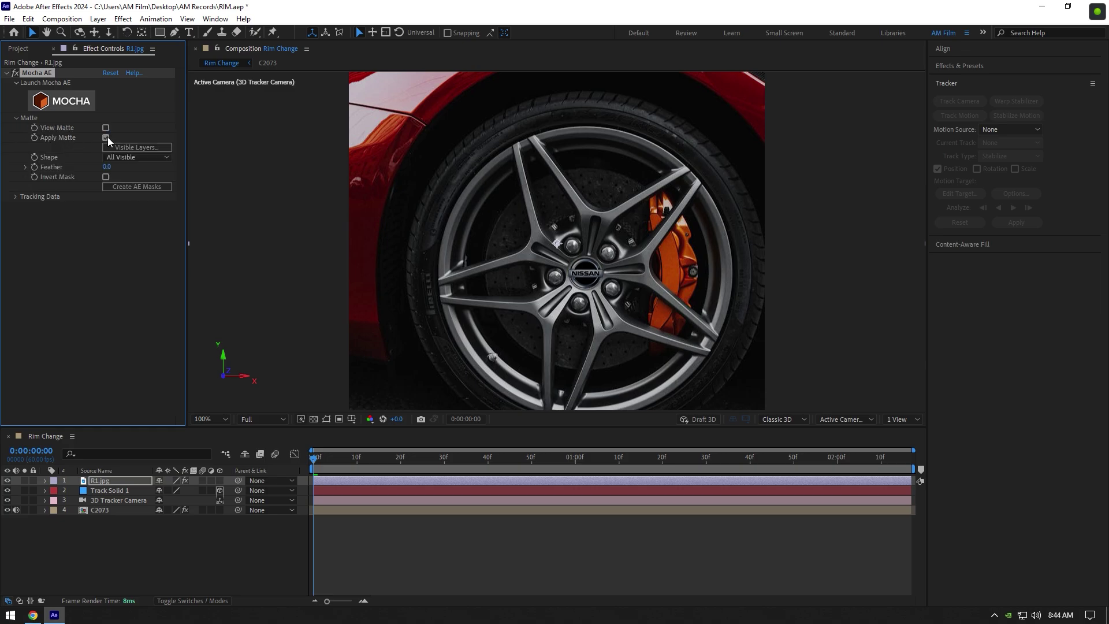
Step: Parent R1.jpg to Track Solid 1, make it a 3D layer, and hide the solid
{"action": "left_click_drag", "start_coordinate": [238, 480], "coordinate": [102, 491]}
{"action": "left_click", "coordinate": [219, 480]}
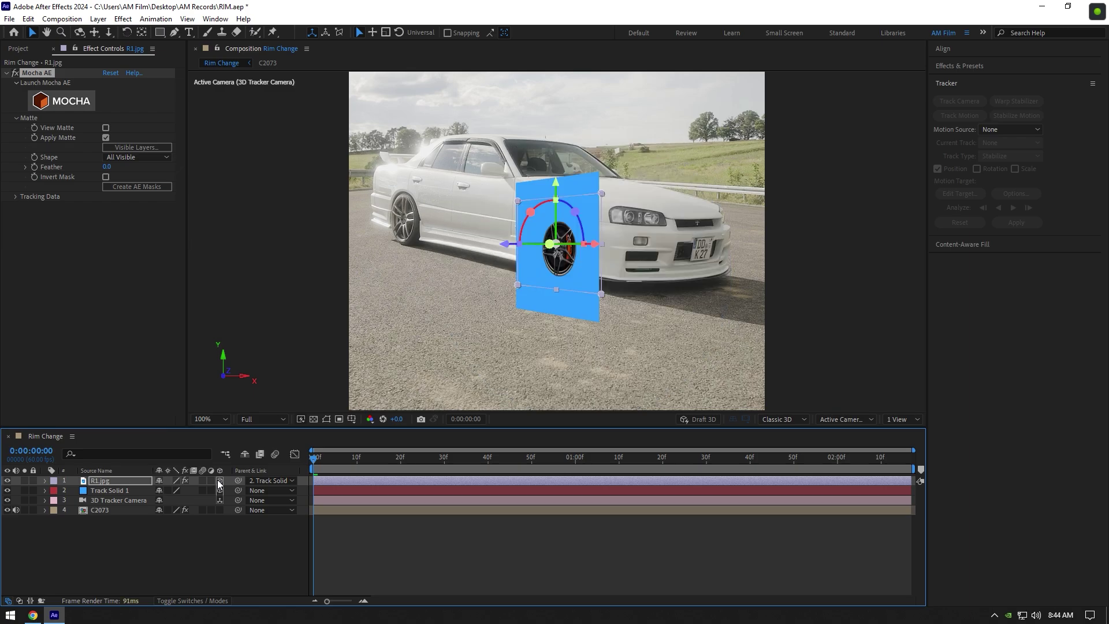
{"action": "left_click", "coordinate": [117, 490]}
{"action": "left_click", "coordinate": [7, 489]}
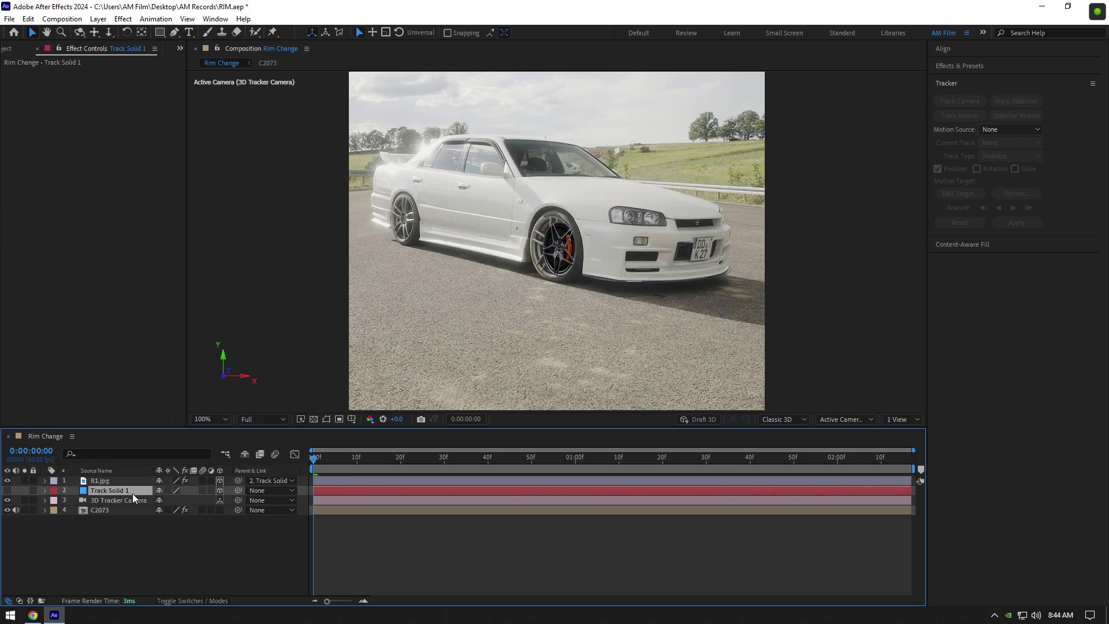
Step: Scale the R1.jpg rim to 116% and position it precisely over the car's front wheel
{"action": "left_click", "coordinate": [105, 480]}
{"action": "key", "text": "s"}
{"action": "left_click_drag", "start_coordinate": [175, 496], "coordinate": [197, 494]}
{"action": "scroll", "coordinate": [601, 251], "scroll_direction": "up", "scroll_amount": 2}
{"action": "left_click_drag", "start_coordinate": [598, 247], "coordinate": [582, 247]}
{"action": "left_click_drag", "start_coordinate": [174, 491], "coordinate": [164, 492]}
{"action": "left_click_drag", "start_coordinate": [537, 185], "coordinate": [538, 175]}
{"action": "left_click_drag", "start_coordinate": [535, 241], "coordinate": [537, 238]}
{"action": "left_click_drag", "start_coordinate": [533, 241], "coordinate": [531, 241]}
{"action": "left_click_drag", "start_coordinate": [538, 177], "coordinate": [538, 179]}
{"action": "scroll", "coordinate": [543, 196], "scroll_direction": "down", "scroll_amount": 1}
{"action": "left_click", "coordinate": [451, 552]}
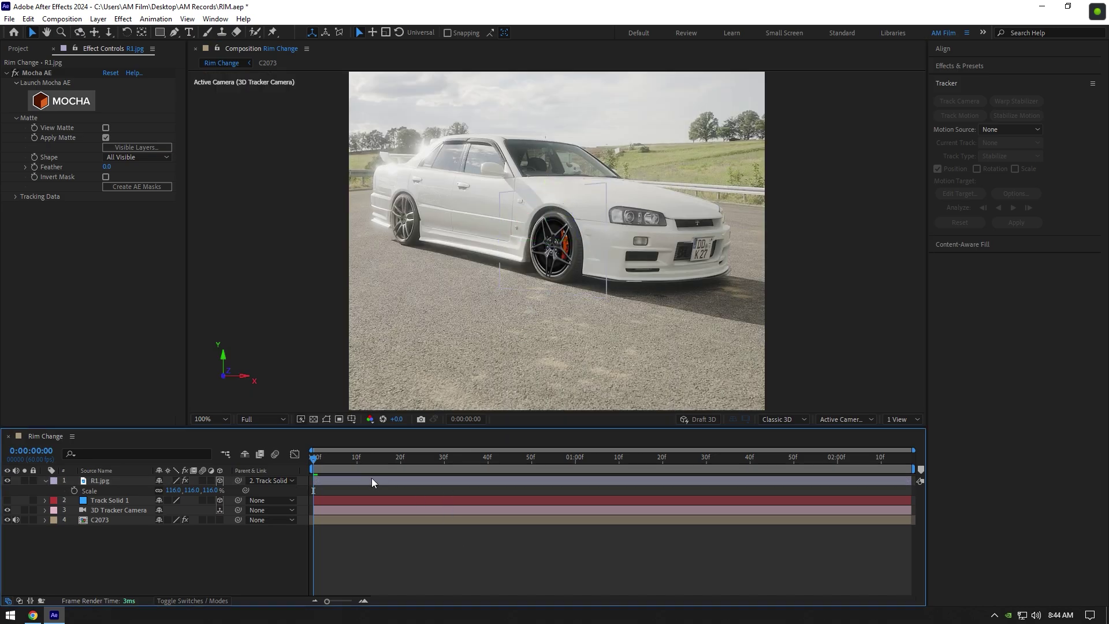
Step: Set a Position keyframe on R1.jpg at 0:00:01:20 with the rim seated on the front wheel
{"action": "left_click_drag", "start_coordinate": [361, 456], "coordinate": [286, 424]}
{"action": "left_click", "coordinate": [45, 480]}
{"action": "left_click_drag", "start_coordinate": [315, 466], "coordinate": [663, 469]}
{"action": "left_click", "coordinate": [665, 480]}
{"action": "key", "text": "alt+shift+p"}
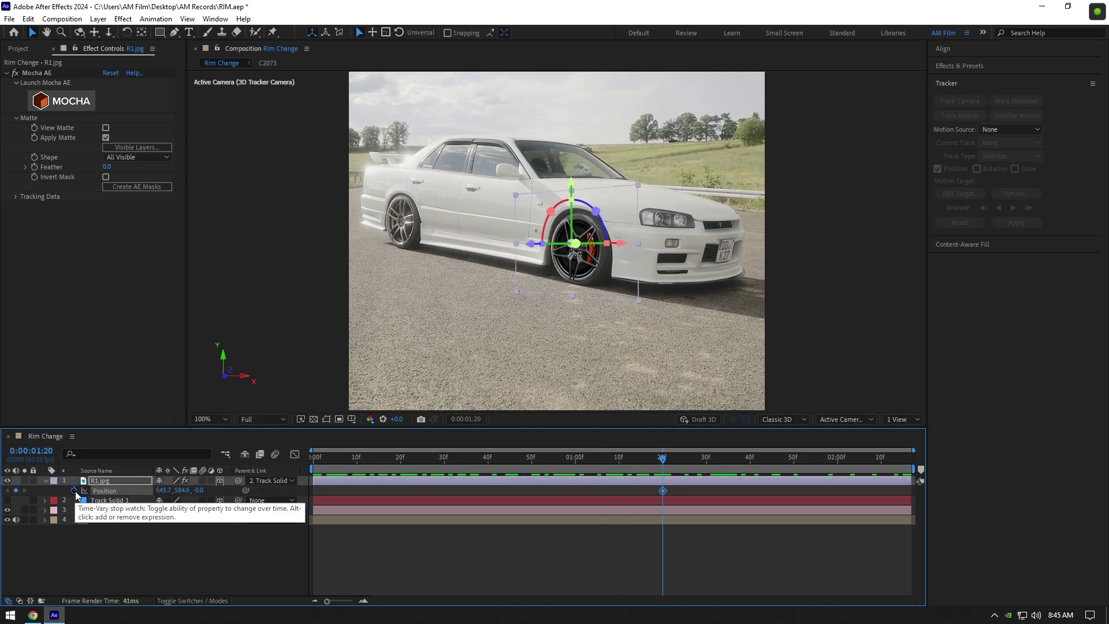
Step: At 0:00:00:00, move the rim off frame behind the car to about -5929.9, 584.6, -681.2 and preview the motion
{"action": "left_click_drag", "start_coordinate": [556, 469], "coordinate": [266, 462]}
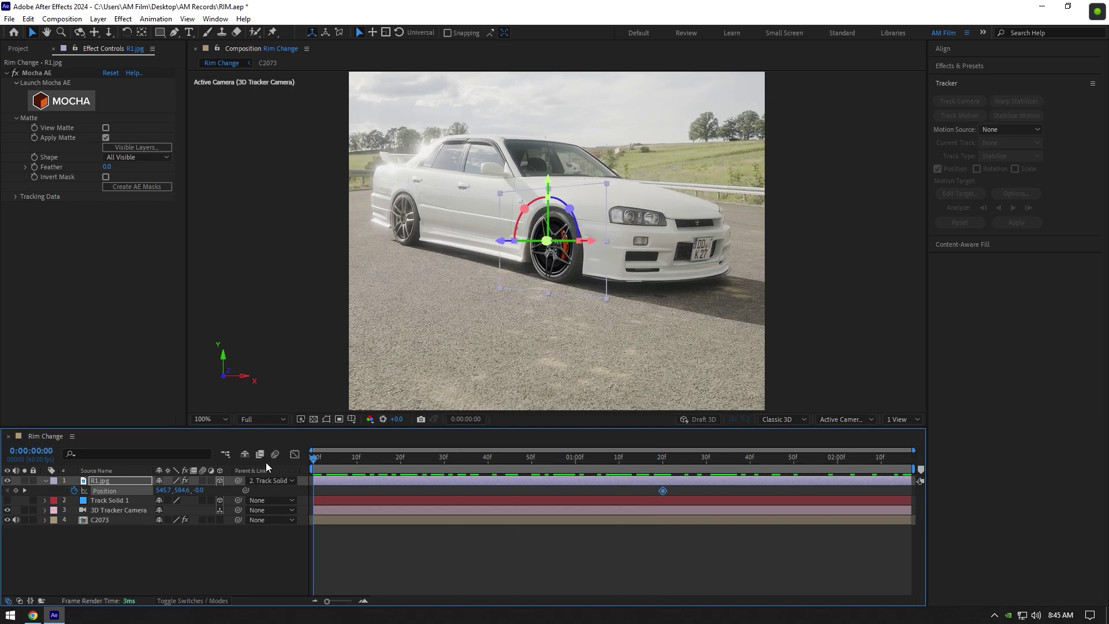
{"action": "left_click_drag", "start_coordinate": [596, 242], "coordinate": [313, 242]}
{"action": "key", "text": "space"}
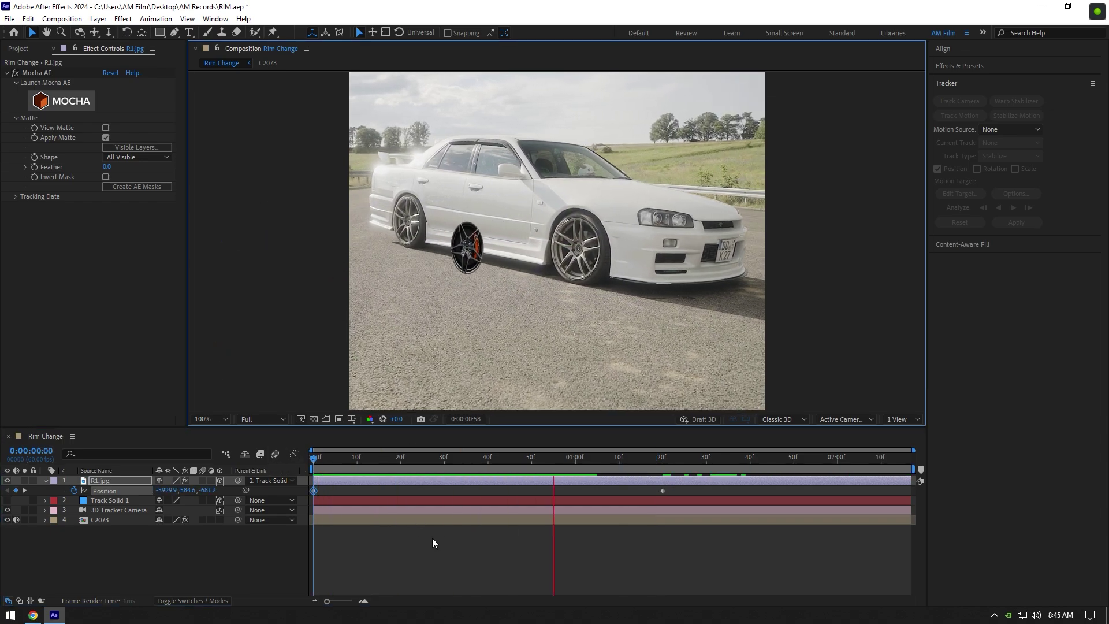
{"action": "left_click", "coordinate": [488, 470]}
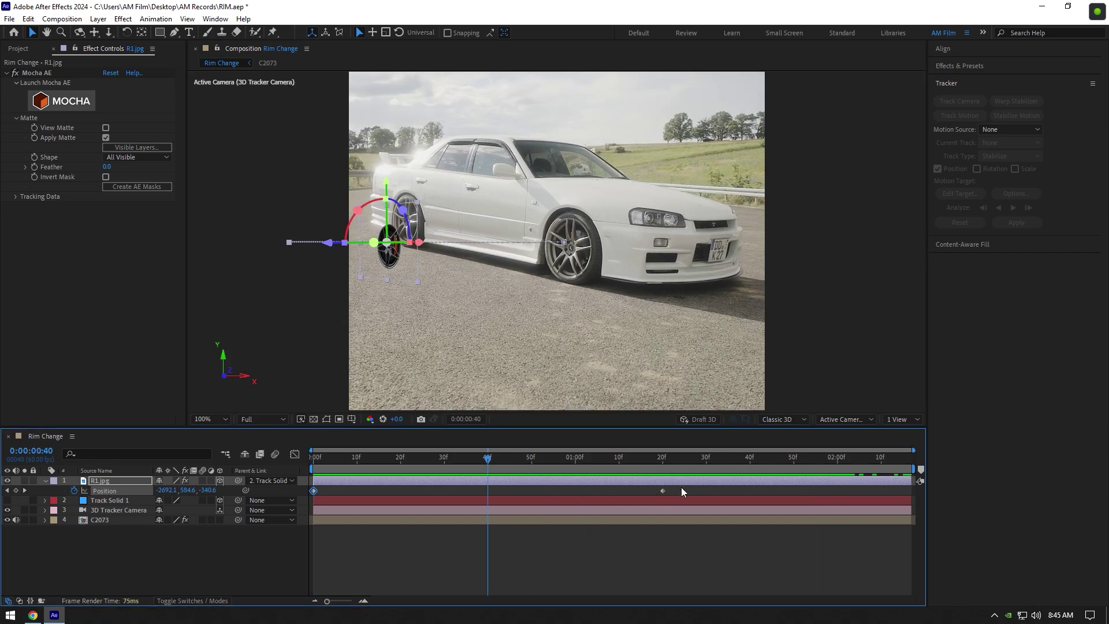
Step: Apply Easy Ease to both Position keyframes of R1.jpg and display their speed graph
{"action": "left_click_drag", "start_coordinate": [680, 487], "coordinate": [311, 493]}
{"action": "key", "text": "F9"}
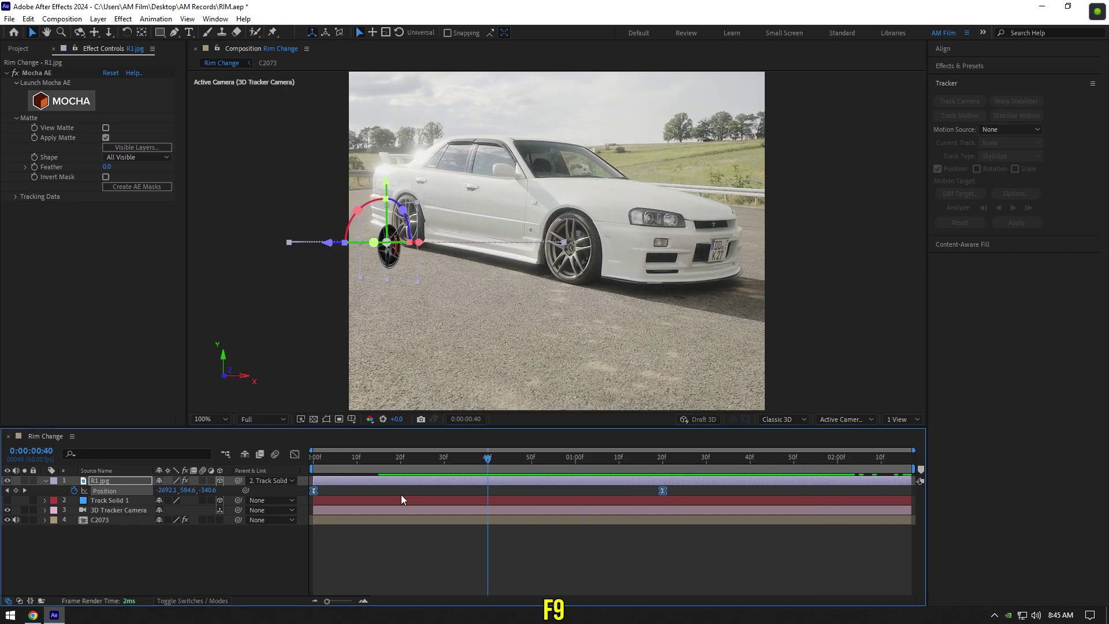
{"action": "left_click", "coordinate": [295, 454]}
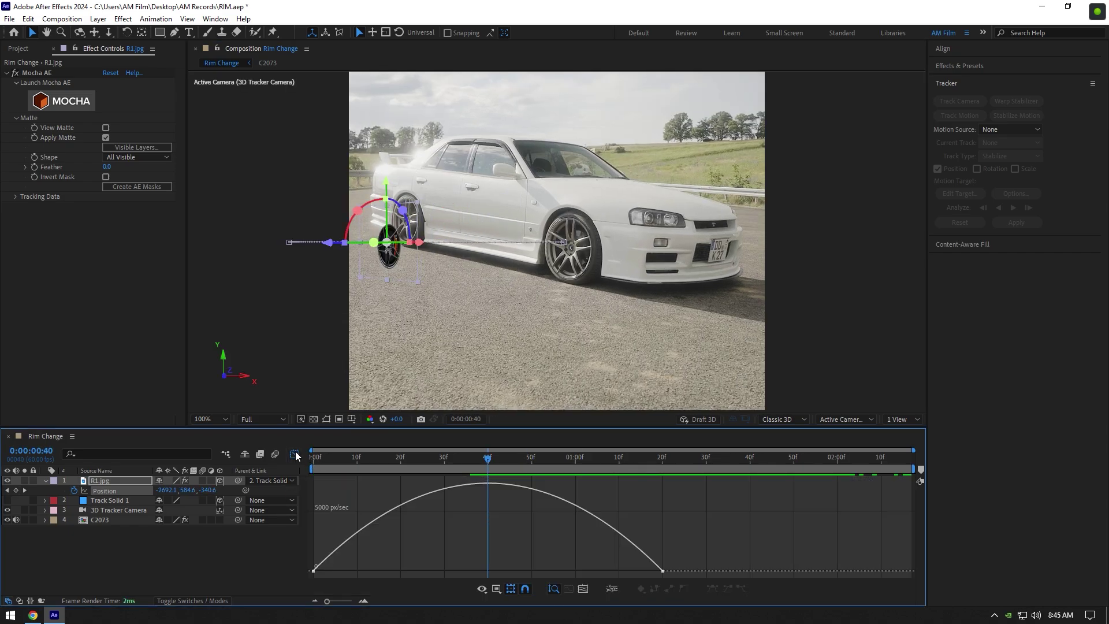
{"action": "right_click", "coordinate": [442, 527]}
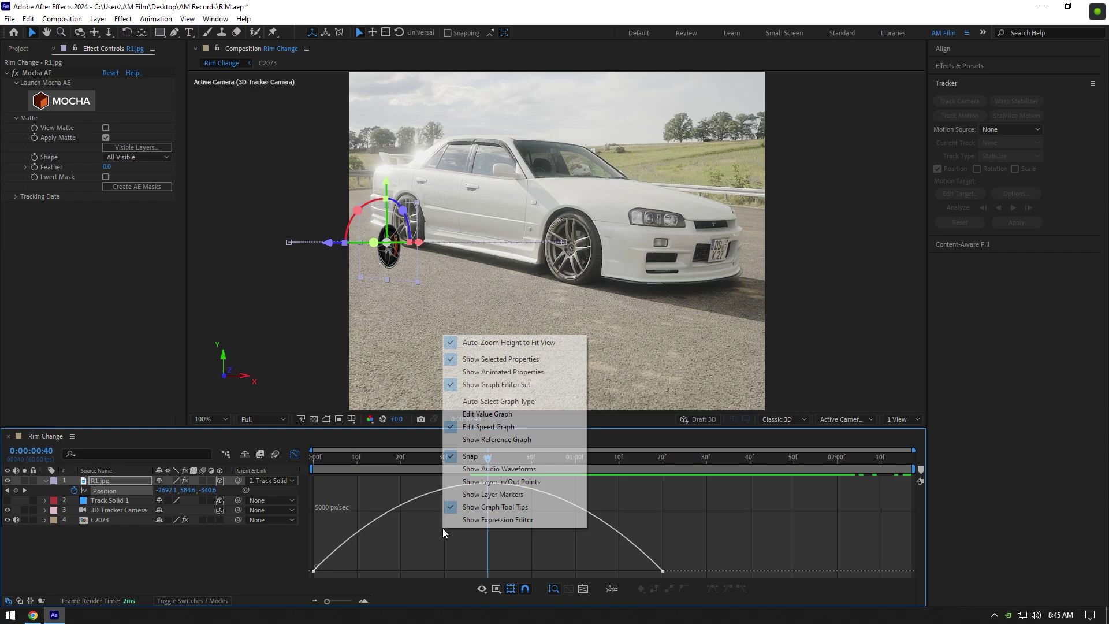
{"action": "left_click", "coordinate": [503, 428]}
Step: Reshape the rim's speed curve to start slowly and peak just after 1 second, preview it, and close the graph
{"action": "left_click_drag", "start_coordinate": [473, 517], "coordinate": [566, 569]}
{"action": "left_click_drag", "start_coordinate": [512, 458], "coordinate": [285, 461]}
{"action": "key", "text": "space"}
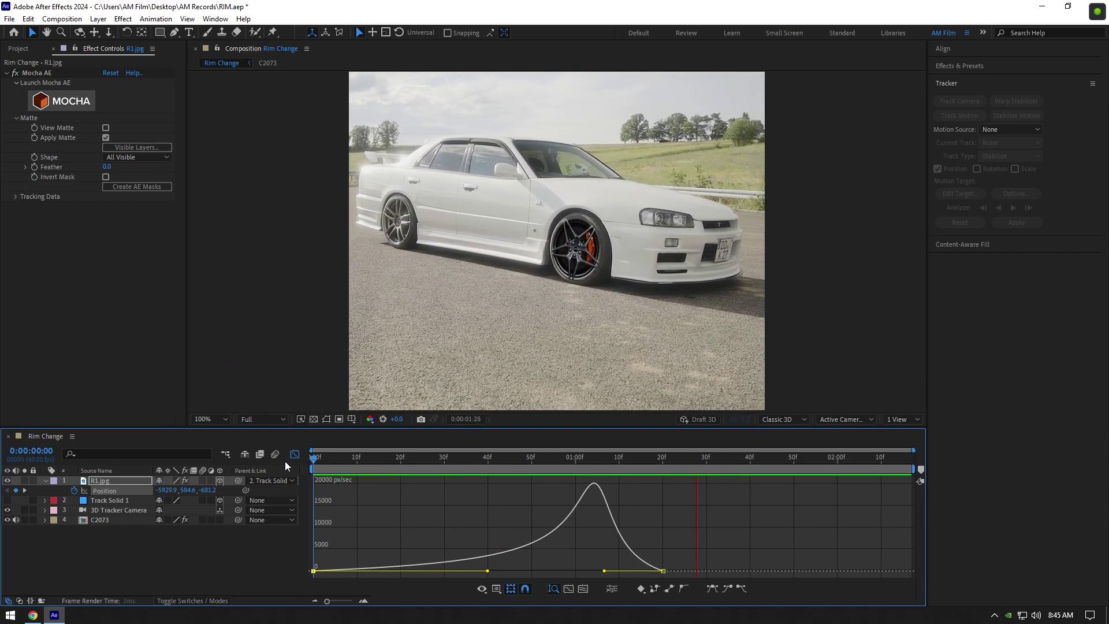
{"action": "key", "text": "space"}
{"action": "left_click", "coordinate": [294, 454]}
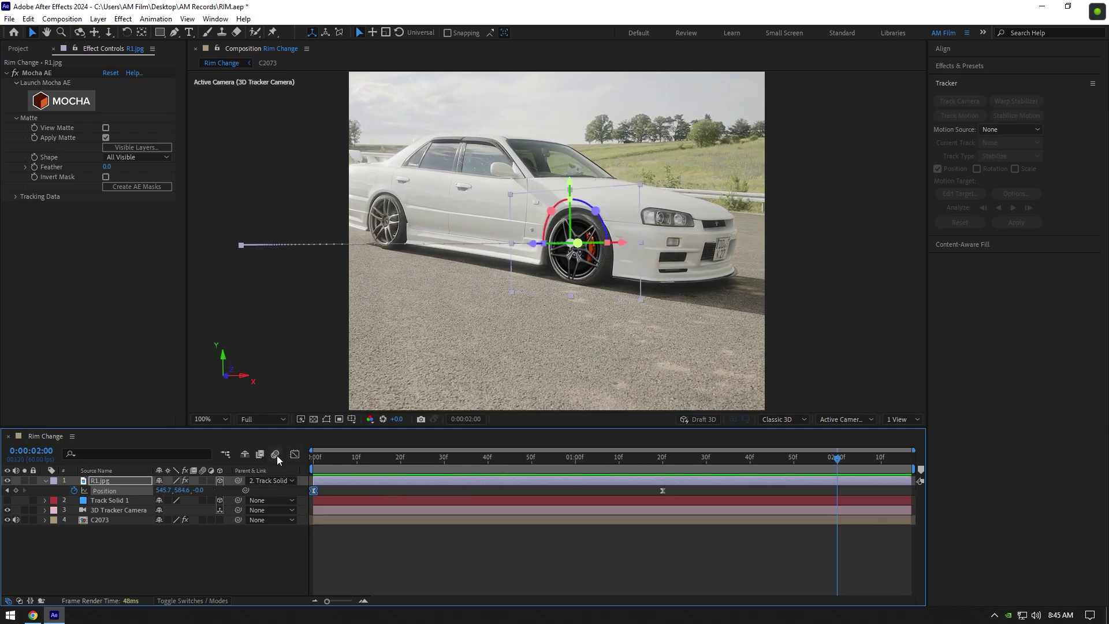
{"action": "left_click", "coordinate": [46, 481]}
Step: Add Magic Shockwave Blue.mov, start it shortly before 0:00:01:18, and center the shockwave on the front wheel
{"action": "left_click_drag", "start_coordinate": [520, 459], "coordinate": [654, 459]}
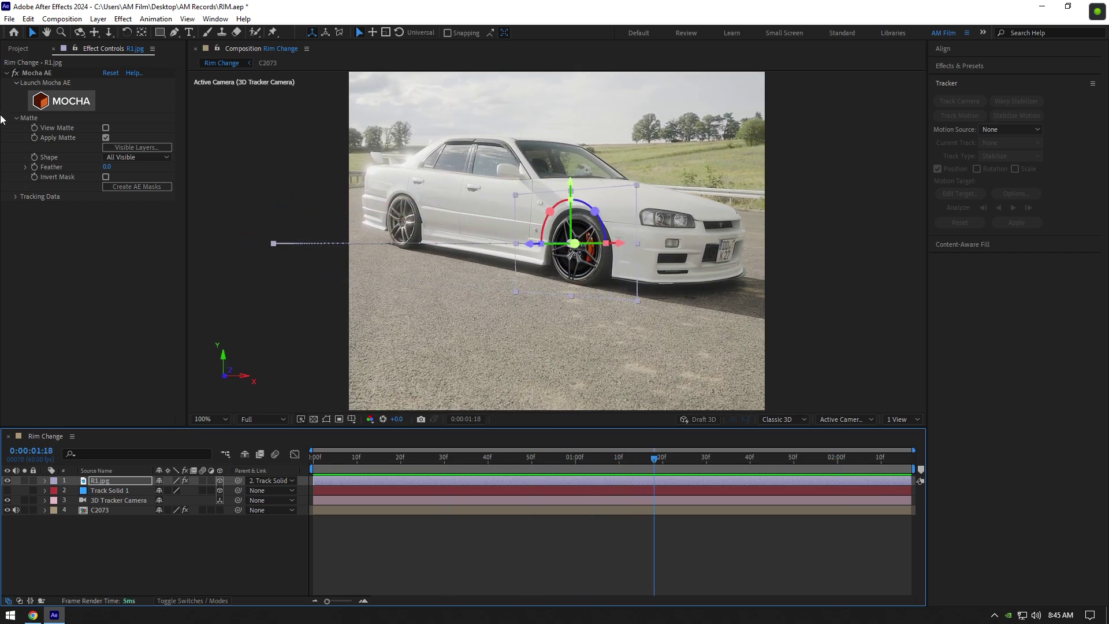
{"action": "left_click", "coordinate": [14, 50]}
{"action": "left_click_drag", "start_coordinate": [30, 177], "coordinate": [94, 480]}
{"action": "left_click_drag", "start_coordinate": [363, 480], "coordinate": [694, 487]}
{"action": "left_click", "coordinate": [576, 265]}
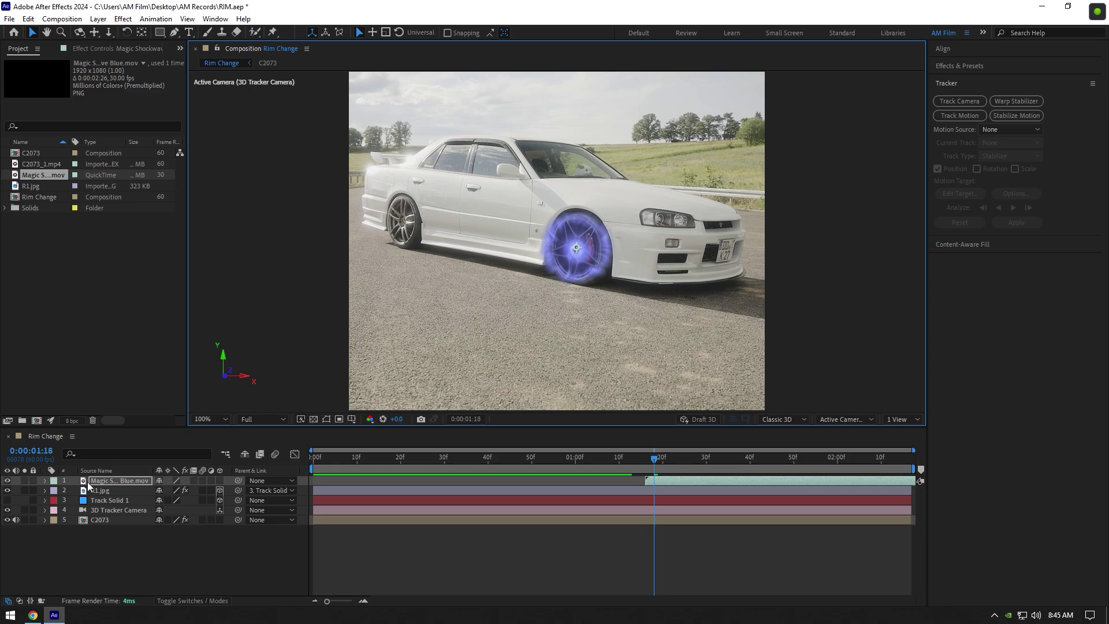
Step: Move the shockwave layer beneath R1.jpg and preview the composition from the start
{"action": "left_click", "coordinate": [108, 485]}
{"action": "left_click_drag", "start_coordinate": [108, 485], "coordinate": [108, 496]}
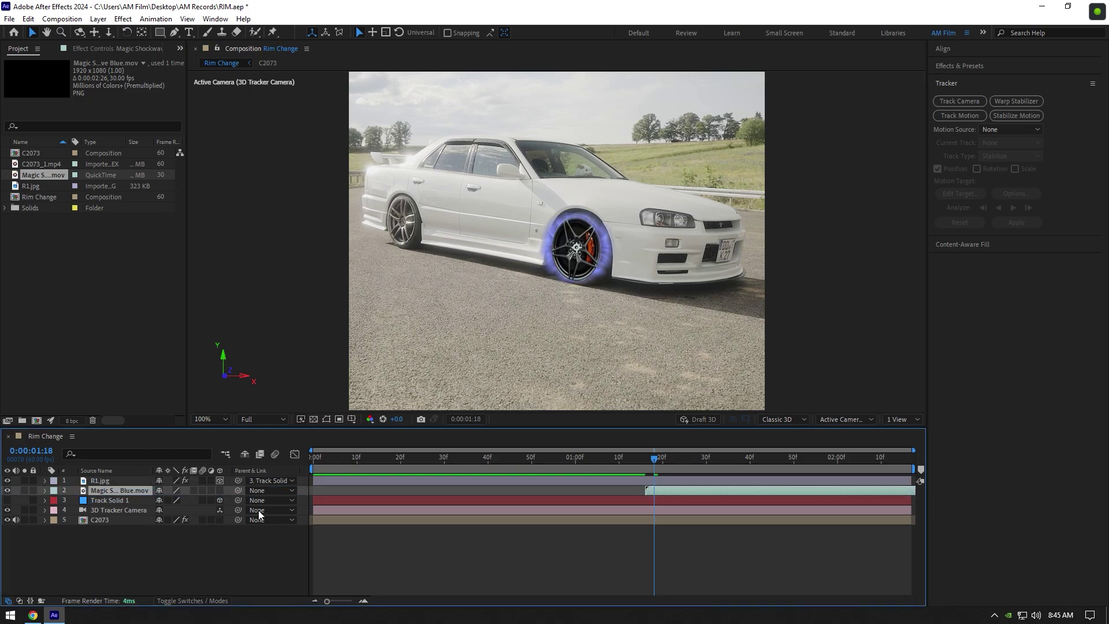
{"action": "key", "text": "Home"}
{"action": "key", "text": "space"}
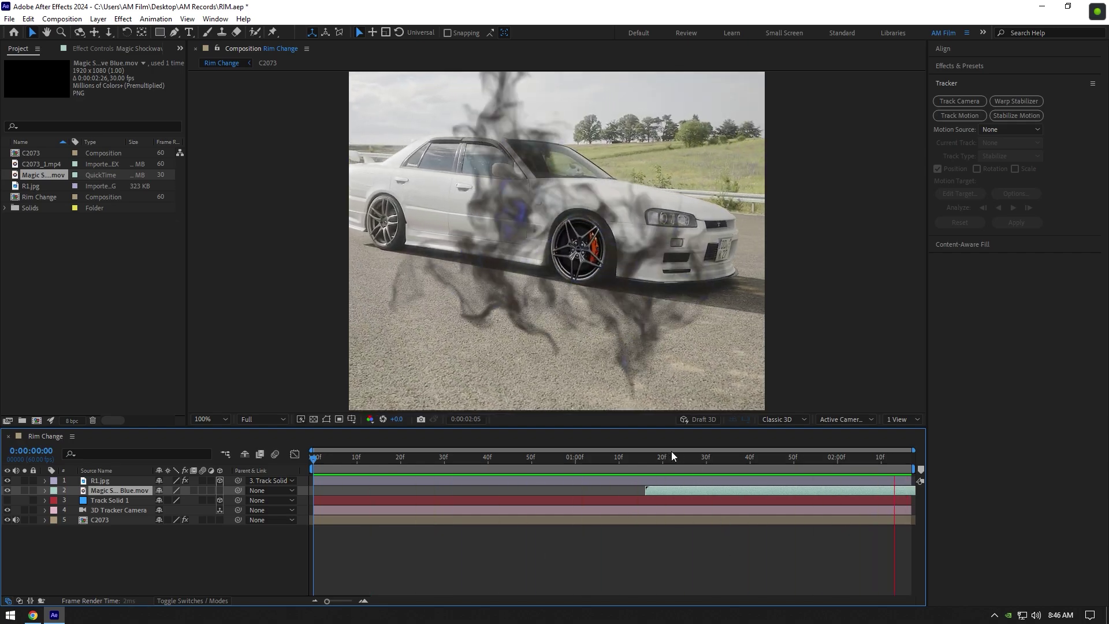
Step: Time-stretch the shockwave layer with a stretch factor of 65 and preview the composition from the start
{"action": "left_click", "coordinate": [683, 467]}
{"action": "right_click", "coordinate": [678, 489]}
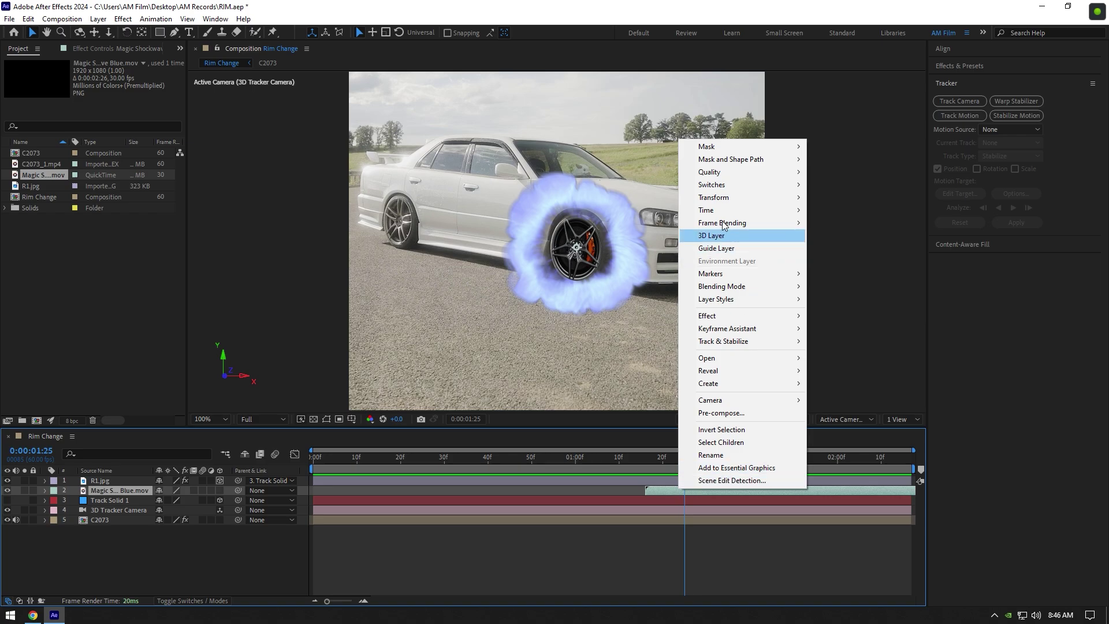
{"action": "mouse_move", "coordinate": [717, 214]}
{"action": "left_click", "coordinate": [843, 235]}
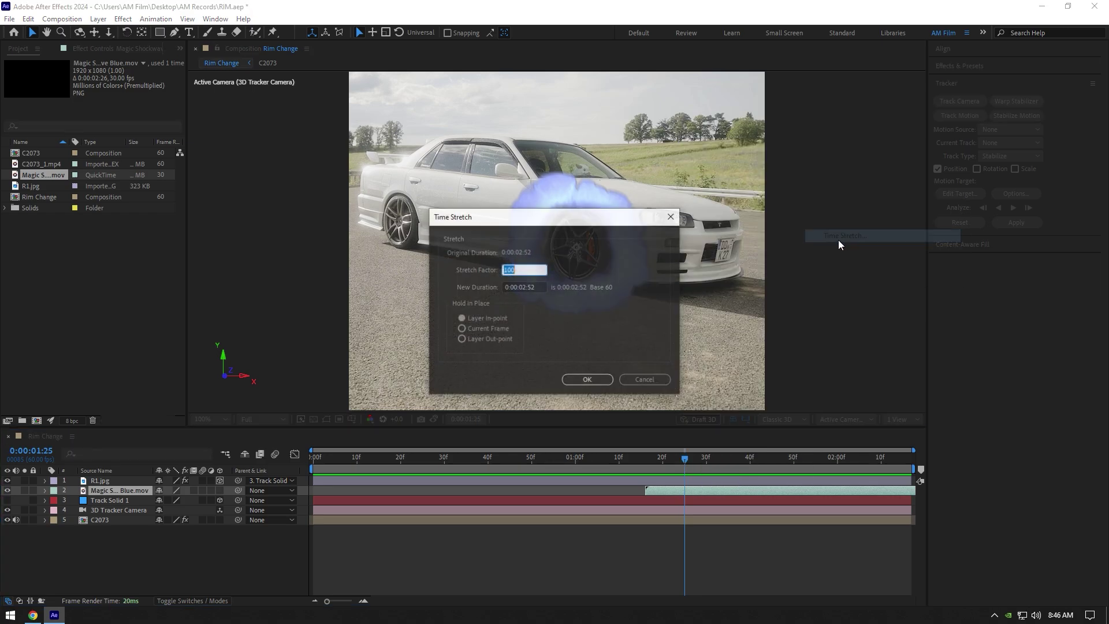
{"action": "type", "text": "50"}
{"action": "key", "text": "Return"}
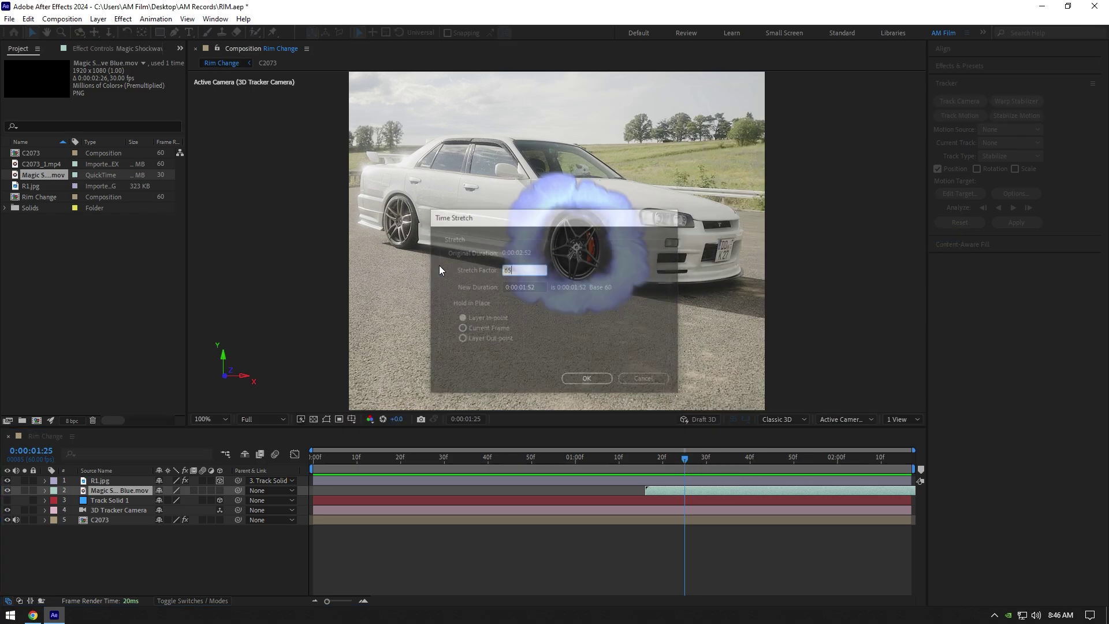
{"action": "left_click_drag", "start_coordinate": [705, 466], "coordinate": [312, 461]}
{"action": "key", "text": "space"}
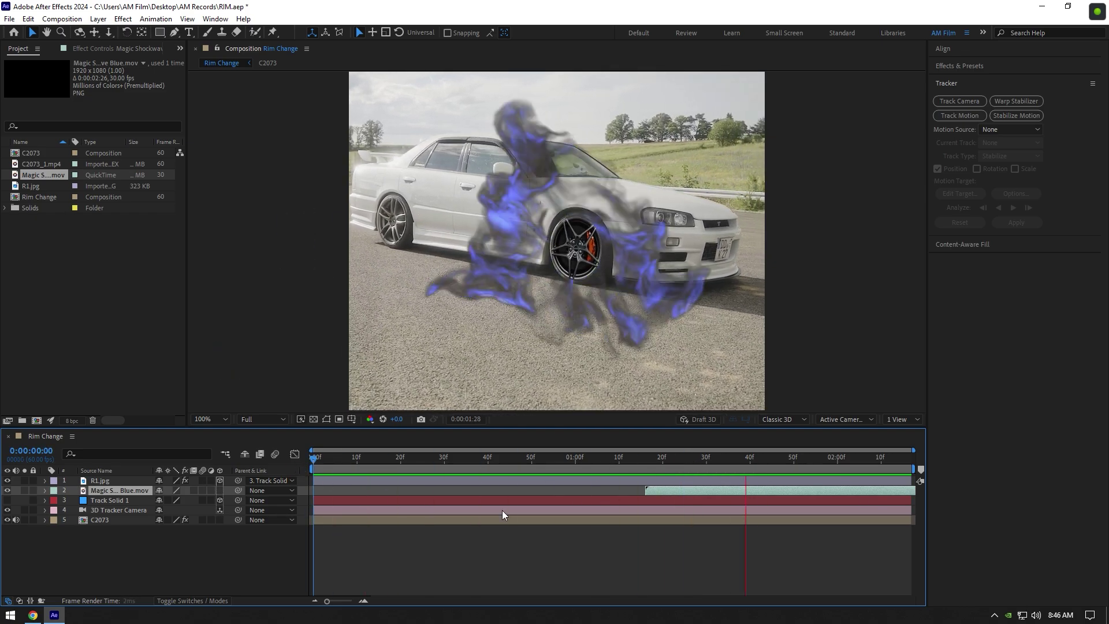
Step: Apply Deep Glow to the shockwave layer and set its exposure to 0.10 while viewing the frame at 0:00:01:30
{"action": "left_click", "coordinate": [619, 480]}
{"action": "left_click_drag", "start_coordinate": [644, 462], "coordinate": [706, 473]}
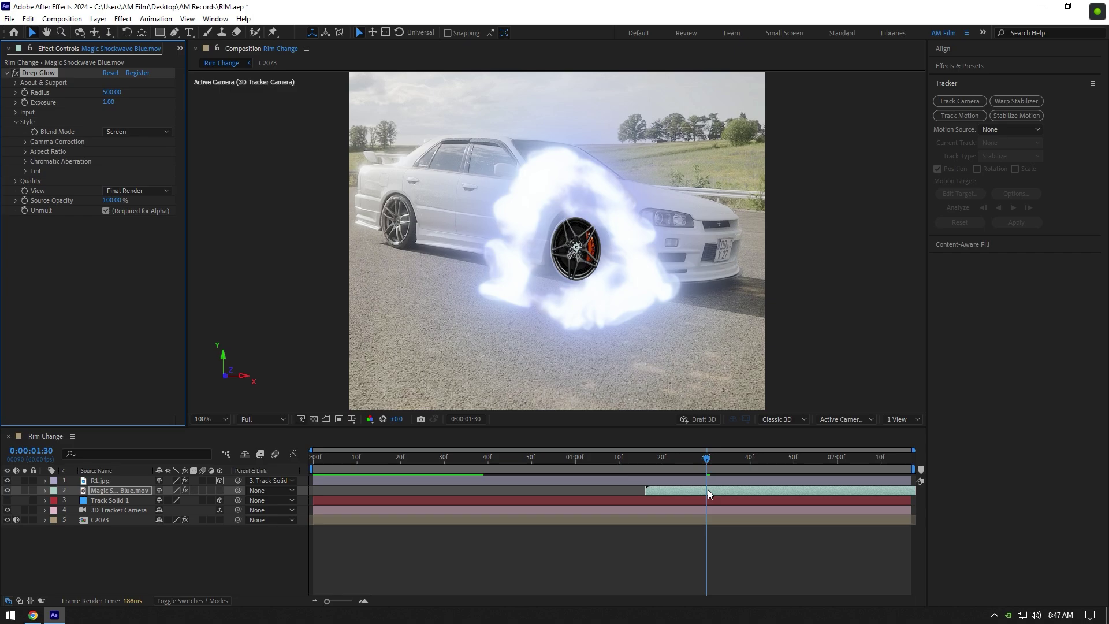
{"action": "left_click_drag", "start_coordinate": [50, 104], "coordinate": [41, 107]}
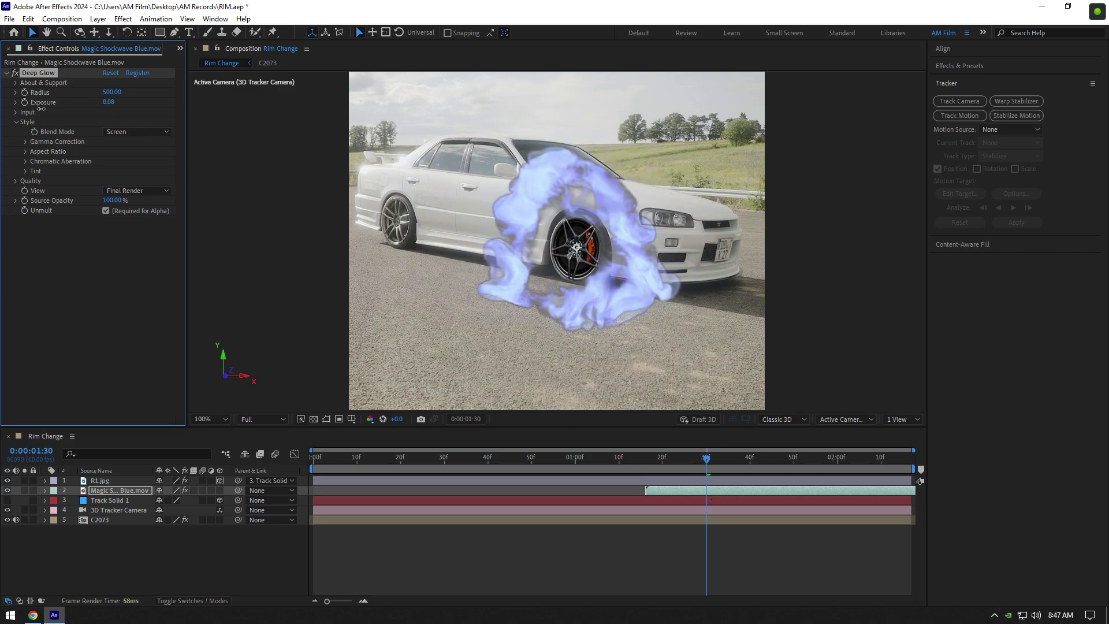
Step: Enable the glow's tint with a light cyan color, Soft Light mode and a reduced mix, and preview the effect
{"action": "left_click", "coordinate": [23, 171]}
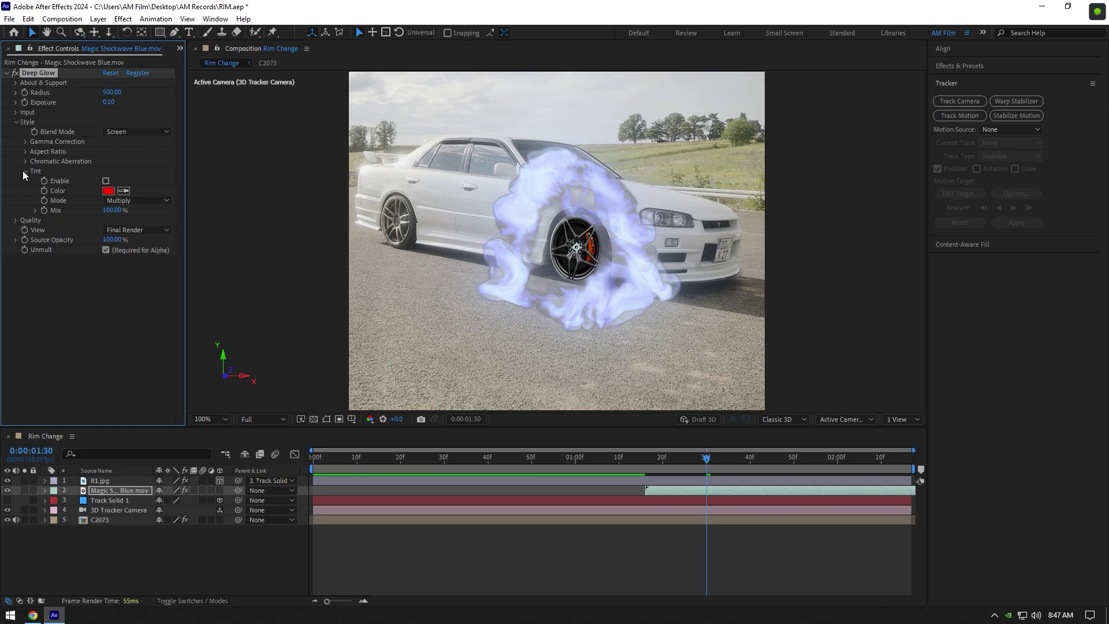
{"action": "left_click", "coordinate": [105, 181]}
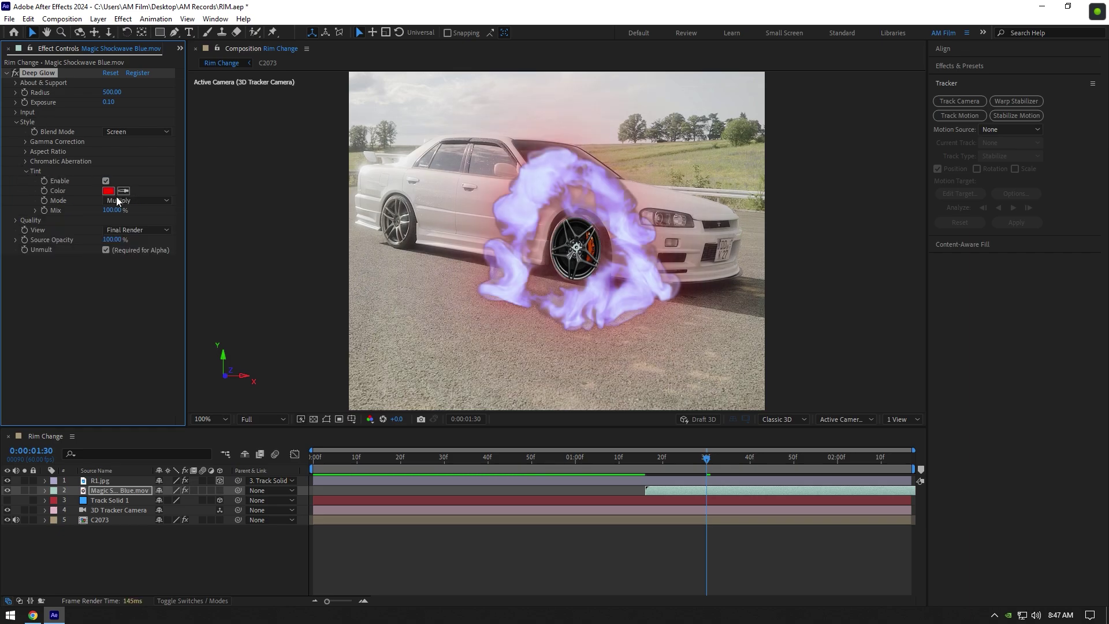
{"action": "left_click", "coordinate": [133, 200]}
{"action": "left_click", "coordinate": [133, 237]}
{"action": "left_click", "coordinate": [110, 191]}
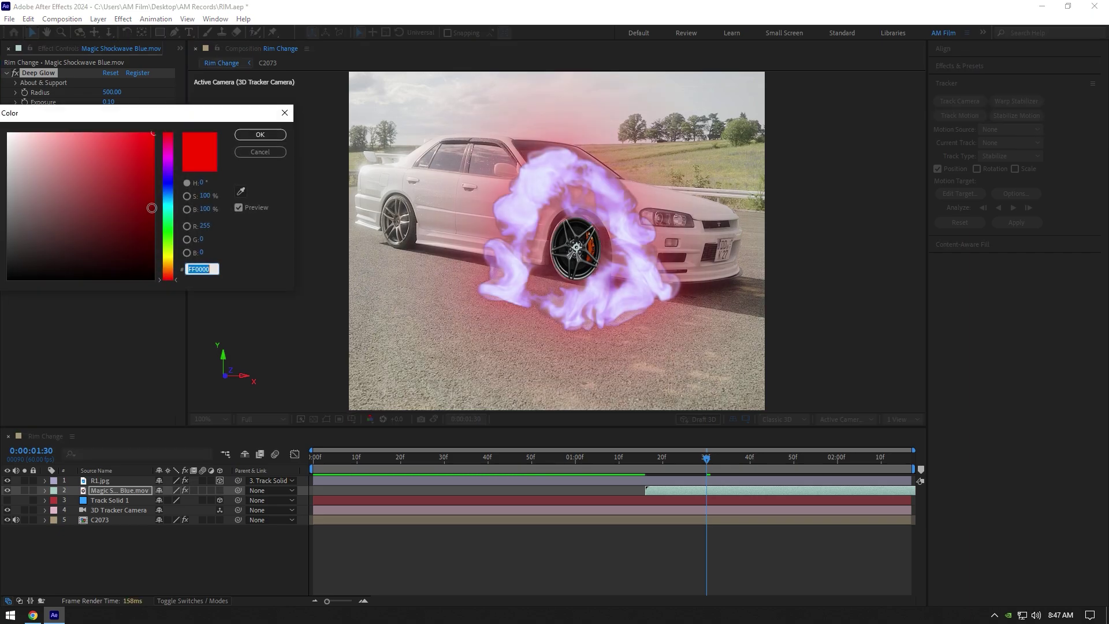
{"action": "left_click_drag", "start_coordinate": [167, 217], "coordinate": [90, 210]}
{"action": "left_click", "coordinate": [104, 134]}
{"action": "left_click", "coordinate": [260, 134]}
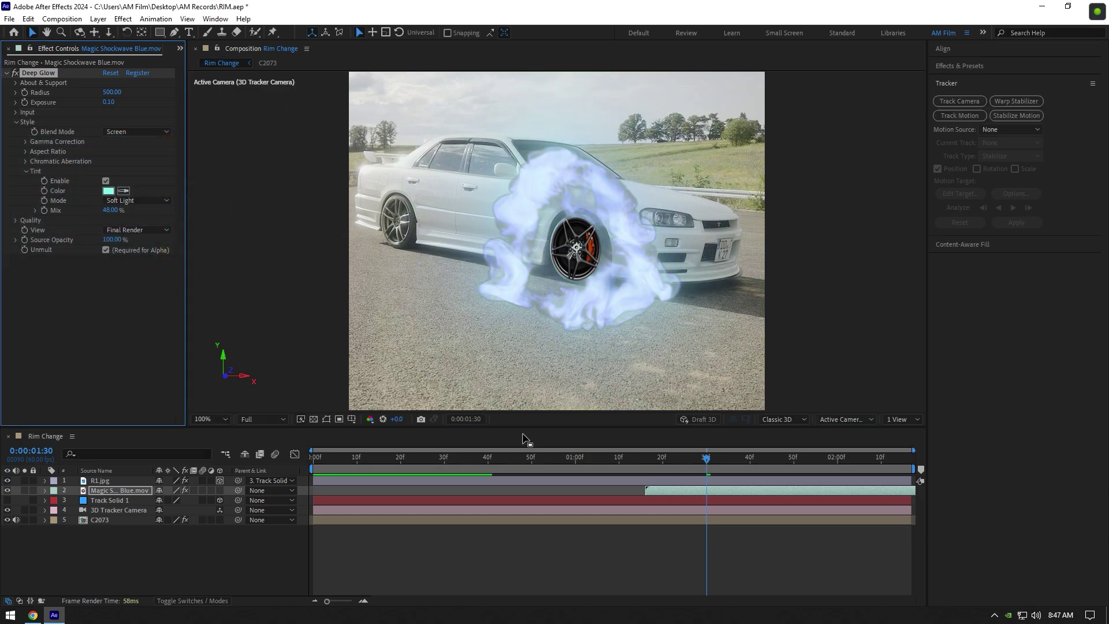
{"action": "left_click", "coordinate": [418, 456]}
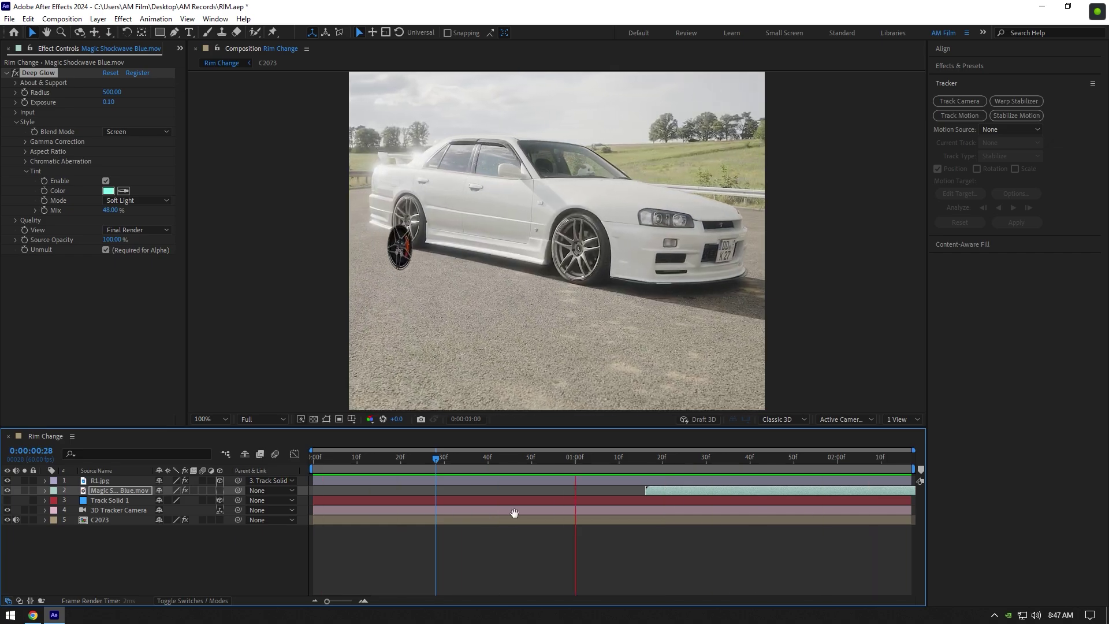
Step: Create a track solid from the C2073 camera tracker points on the rear wheel at 0:00:01:29 and hide it
{"action": "left_click_drag", "start_coordinate": [611, 459], "coordinate": [702, 462]}
{"action": "left_click", "coordinate": [396, 521]}
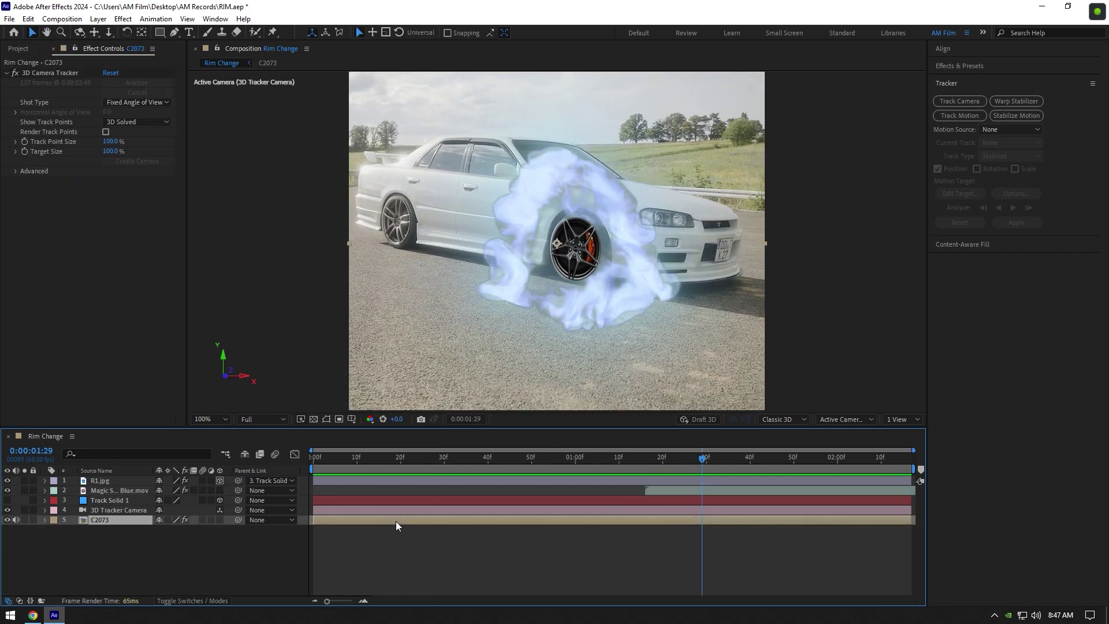
{"action": "left_click", "coordinate": [50, 72]}
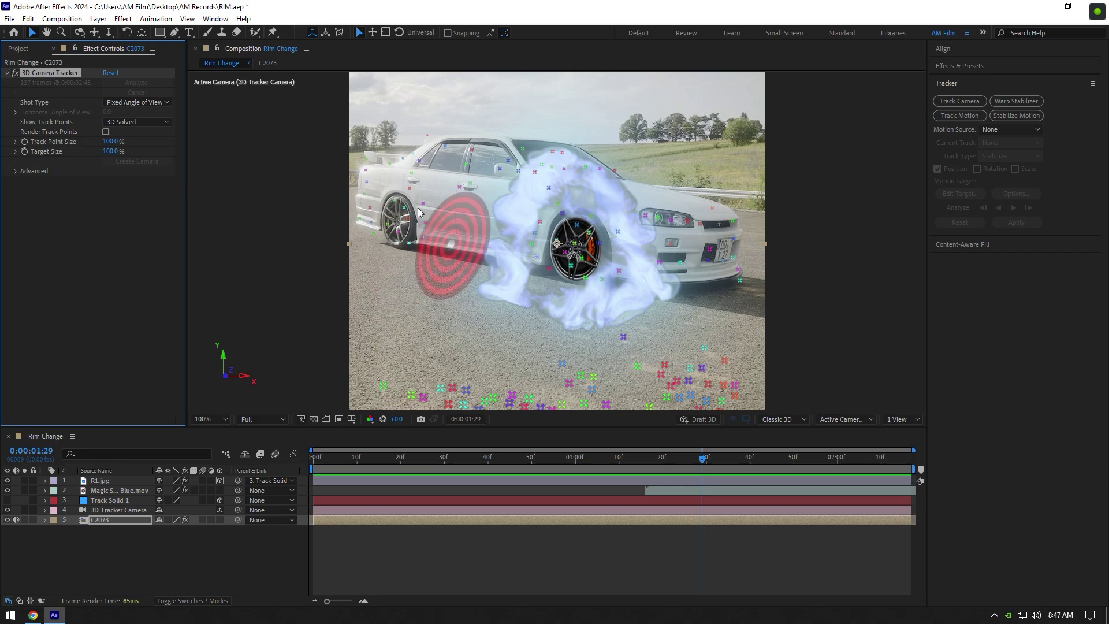
{"action": "key", "text": "period"}
{"action": "left_click_drag", "start_coordinate": [344, 195], "coordinate": [490, 237]}
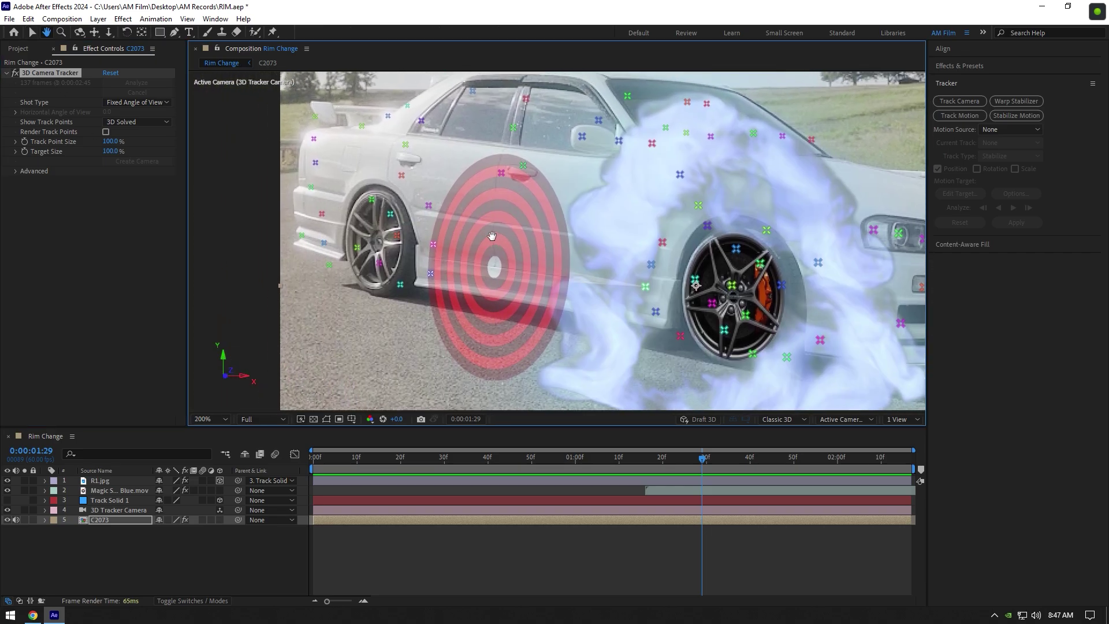
{"action": "mouse_move", "coordinate": [401, 215]}
{"action": "left_mouse_down"}
{"action": "mouse_move", "coordinate": [357, 228]}
{"action": "mouse_move", "coordinate": [388, 282]}
{"action": "left_mouse_up"}
{"action": "right_click", "coordinate": [385, 244]}
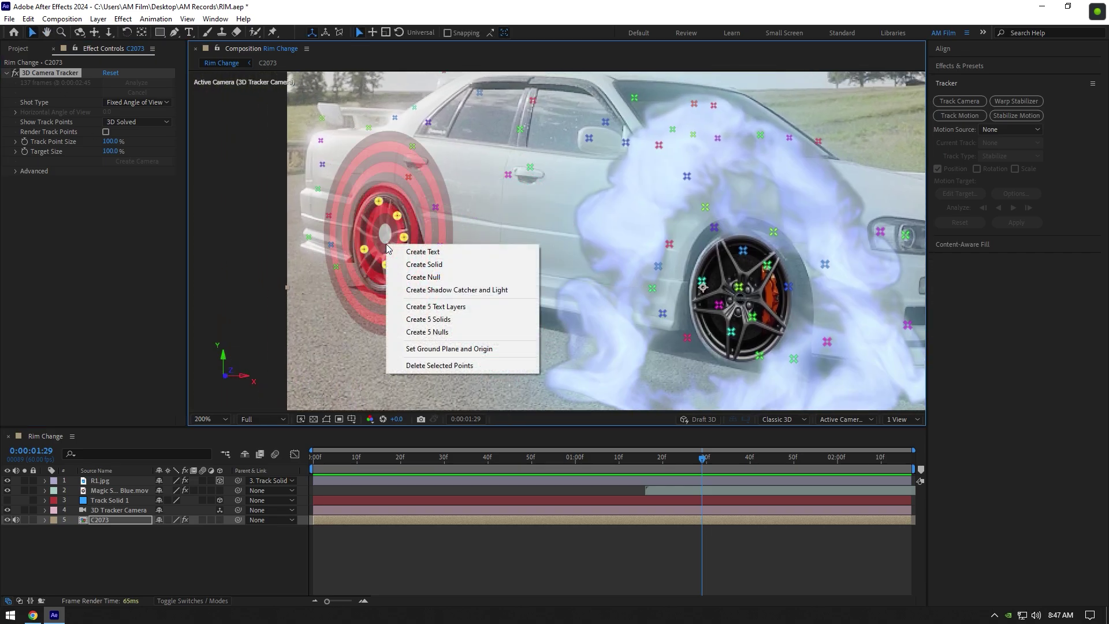
{"action": "left_click", "coordinate": [440, 265]}
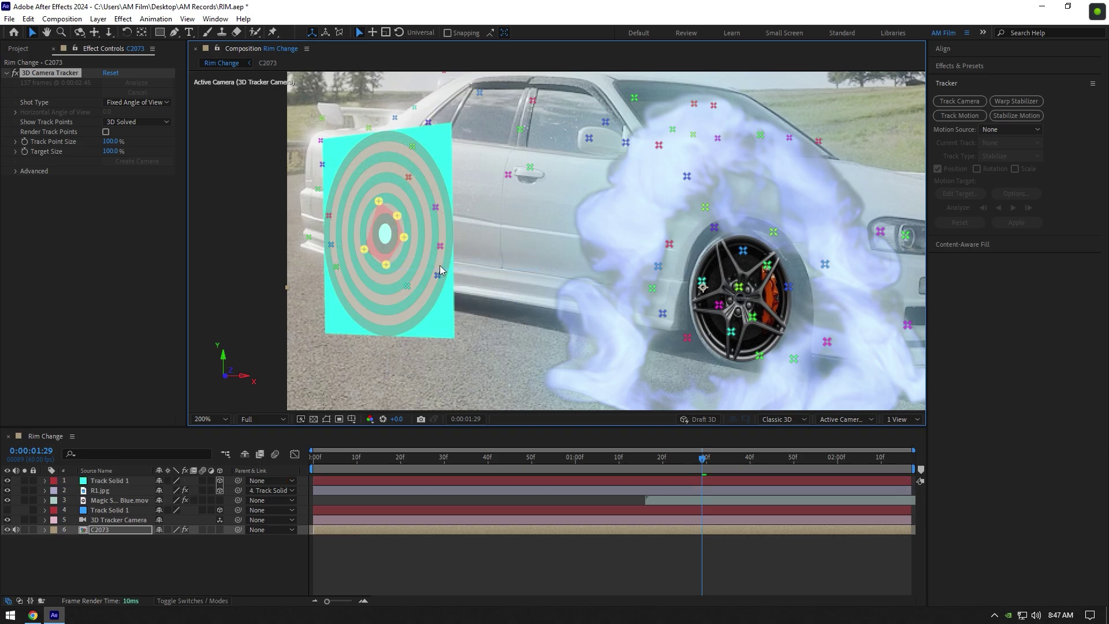
{"action": "left_click", "coordinate": [14, 485]}
{"action": "left_click", "coordinate": [7, 481]}
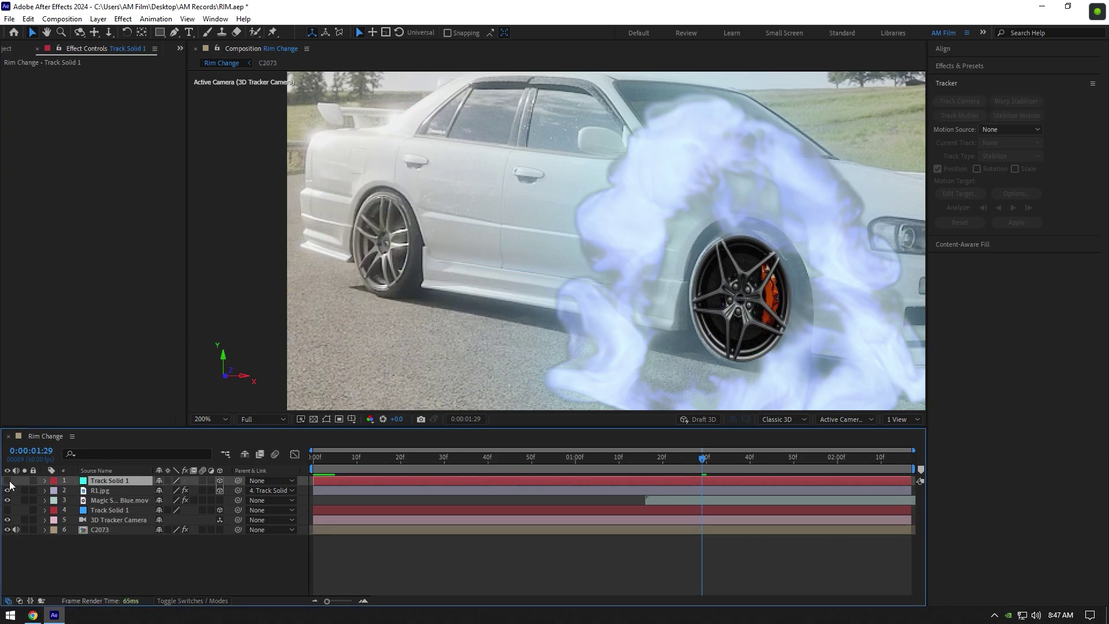
Step: Duplicate R1.jpg, move the copy to the top of the layer stack, and parent it to the rear wheel's Track Solid 1
{"action": "left_click", "coordinate": [112, 493]}
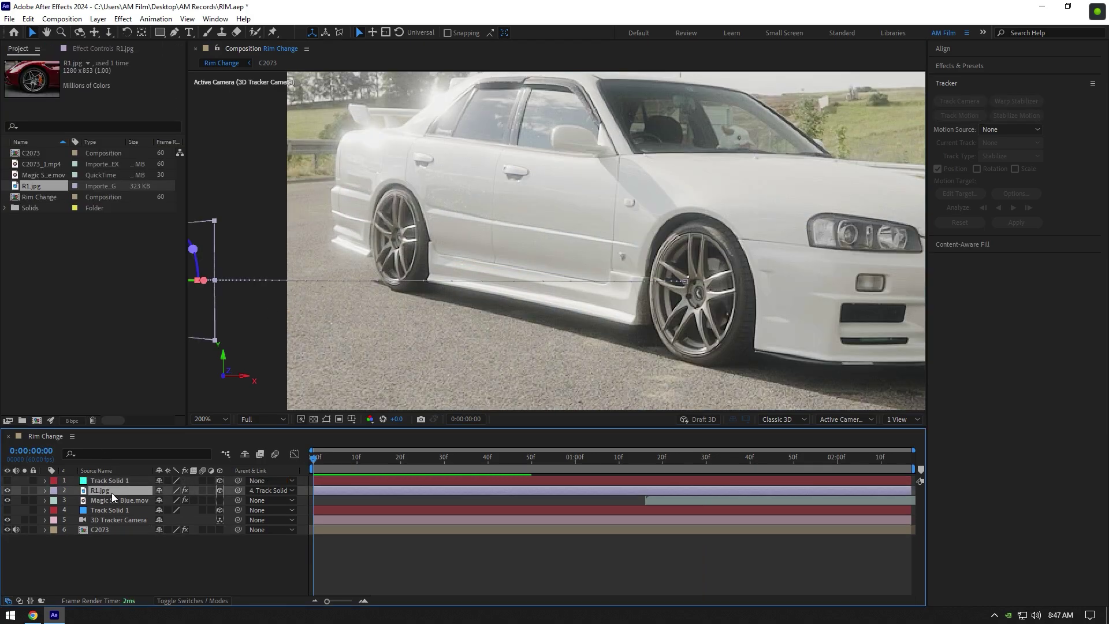
{"action": "key", "text": "ctrl+d"}
{"action": "left_click_drag", "start_coordinate": [104, 492], "coordinate": [110, 482]}
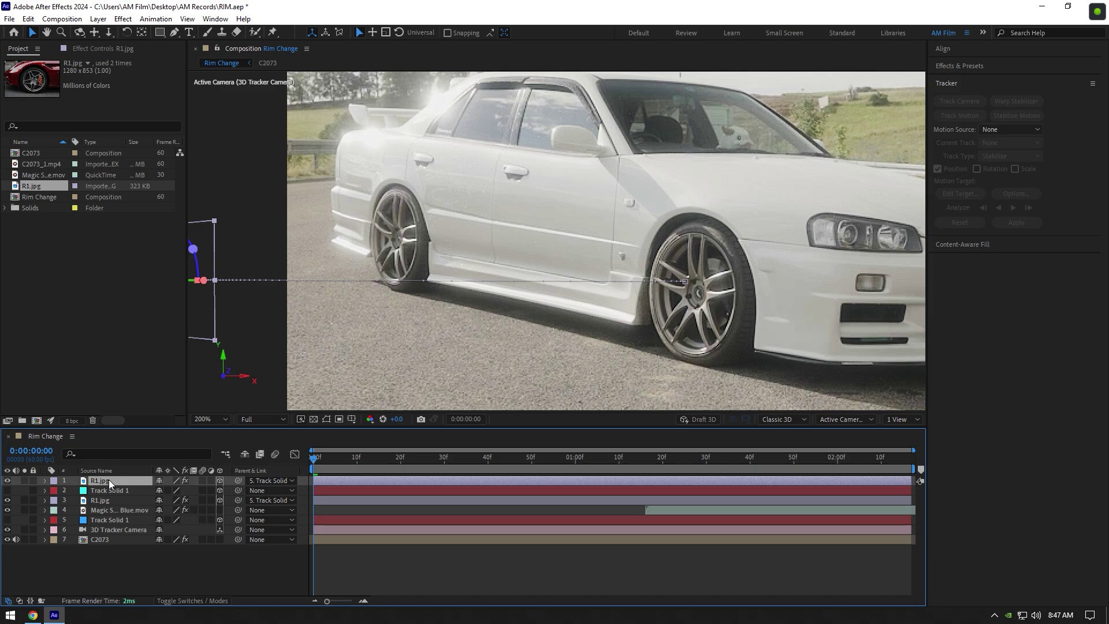
{"action": "left_click", "coordinate": [269, 480]}
{"action": "left_click", "coordinate": [258, 487]}
{"action": "left_click", "coordinate": [220, 481]}
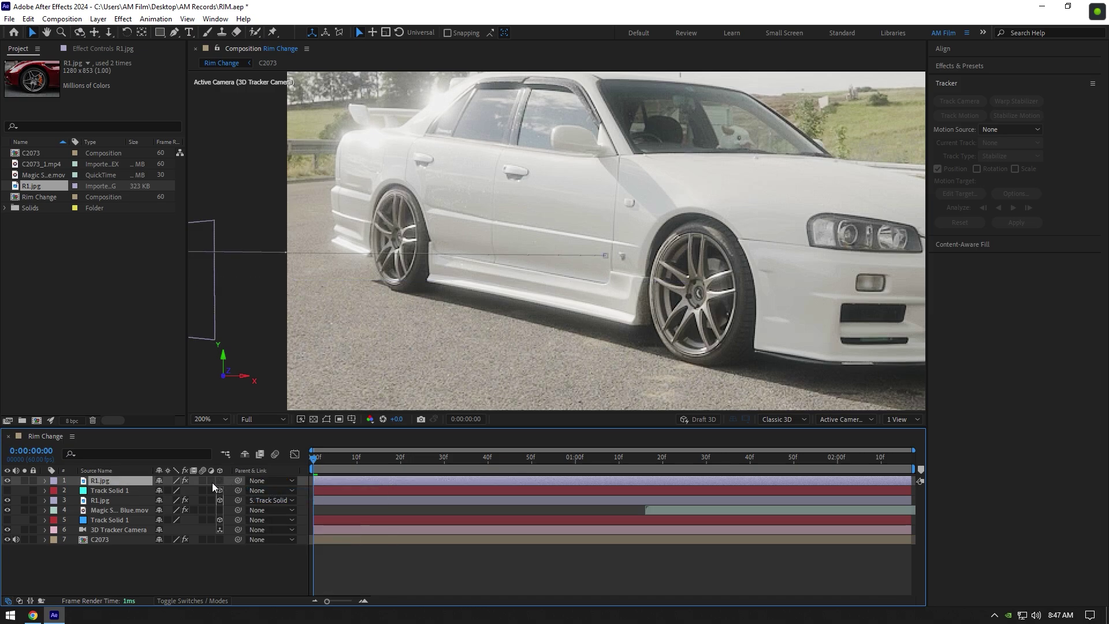
{"action": "left_click_drag", "start_coordinate": [236, 481], "coordinate": [116, 491]}
{"action": "left_click", "coordinate": [220, 480]}
Step: Clear the duplicated rim's position keyframes, reset its position, and align the rim with the rear wheel at 0:00:00:00
{"action": "key", "text": "p"}
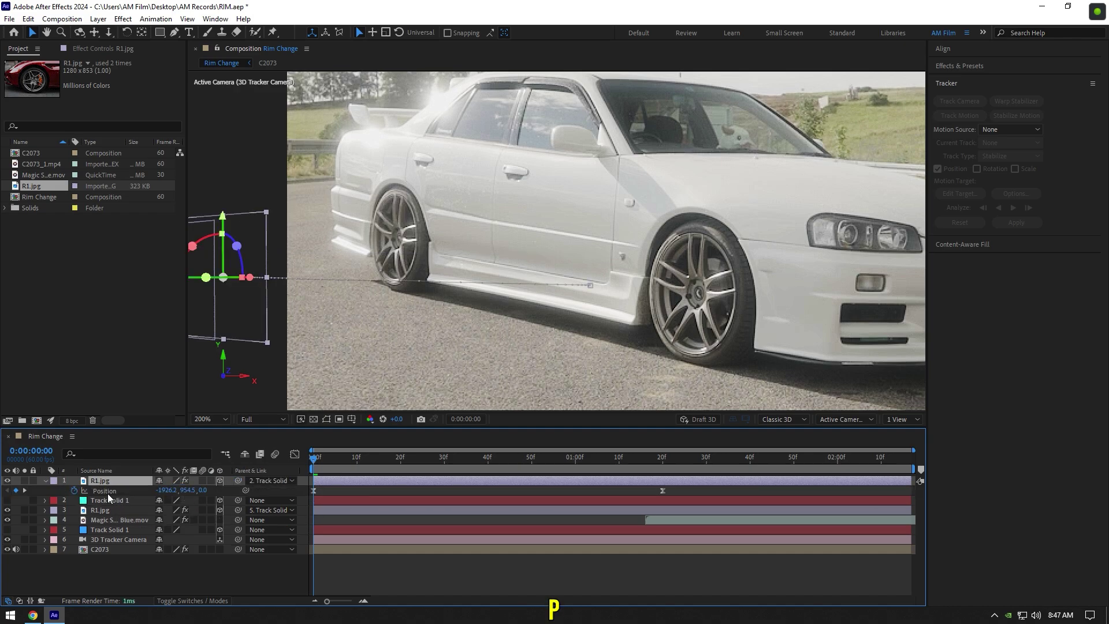
{"action": "left_click", "coordinate": [74, 490]}
{"action": "right_click", "coordinate": [106, 490]}
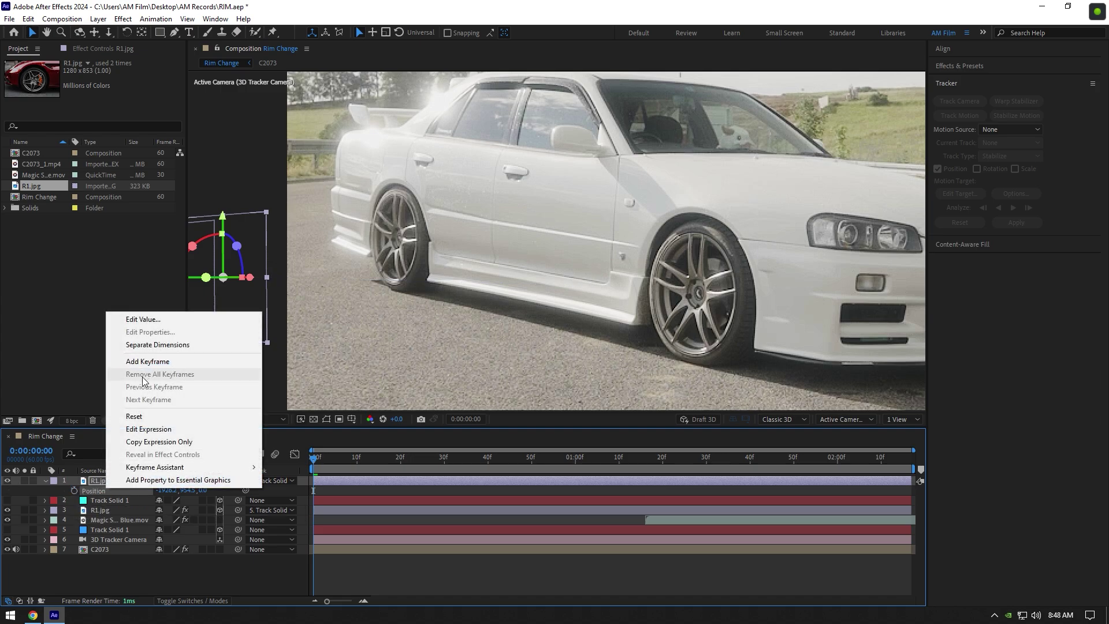
{"action": "left_click", "coordinate": [134, 416]}
{"action": "left_click", "coordinate": [45, 480]}
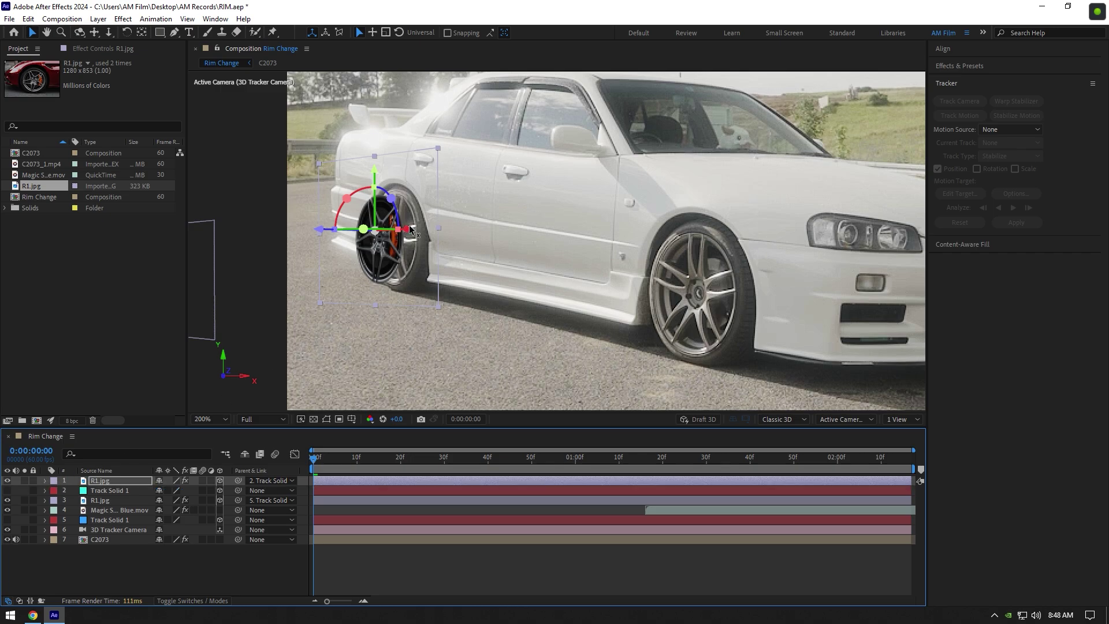
{"action": "left_click_drag", "start_coordinate": [408, 230], "coordinate": [374, 250]}
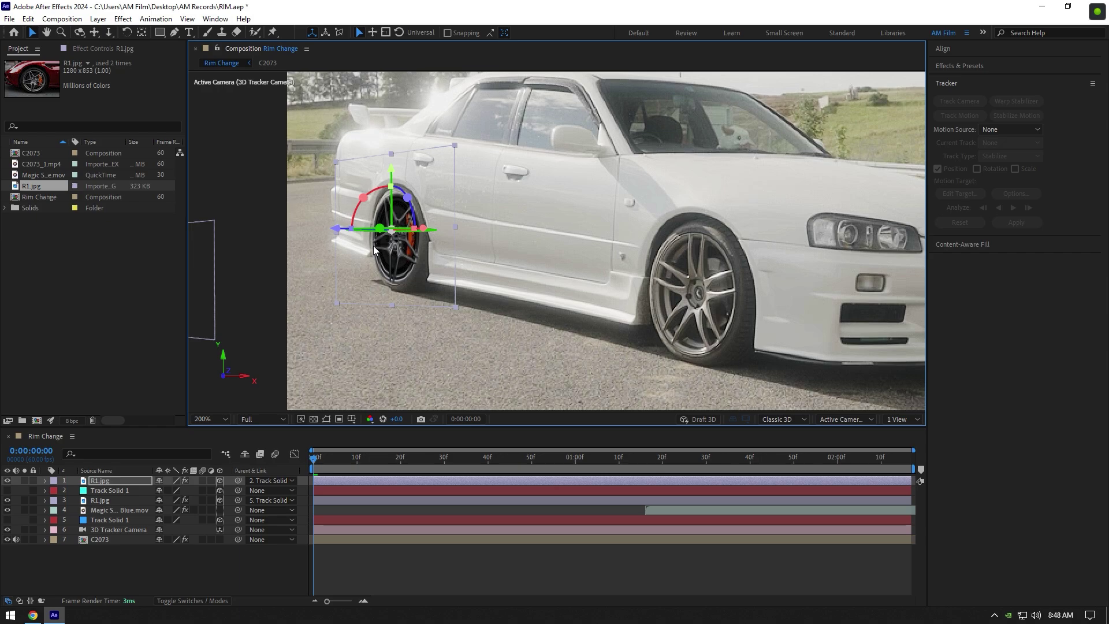
Step: Keyframe the rear rim on the wheel at 0:00:01:02 and out of frame at 0:00:00:00, and preview the motion
{"action": "key", "text": "p"}
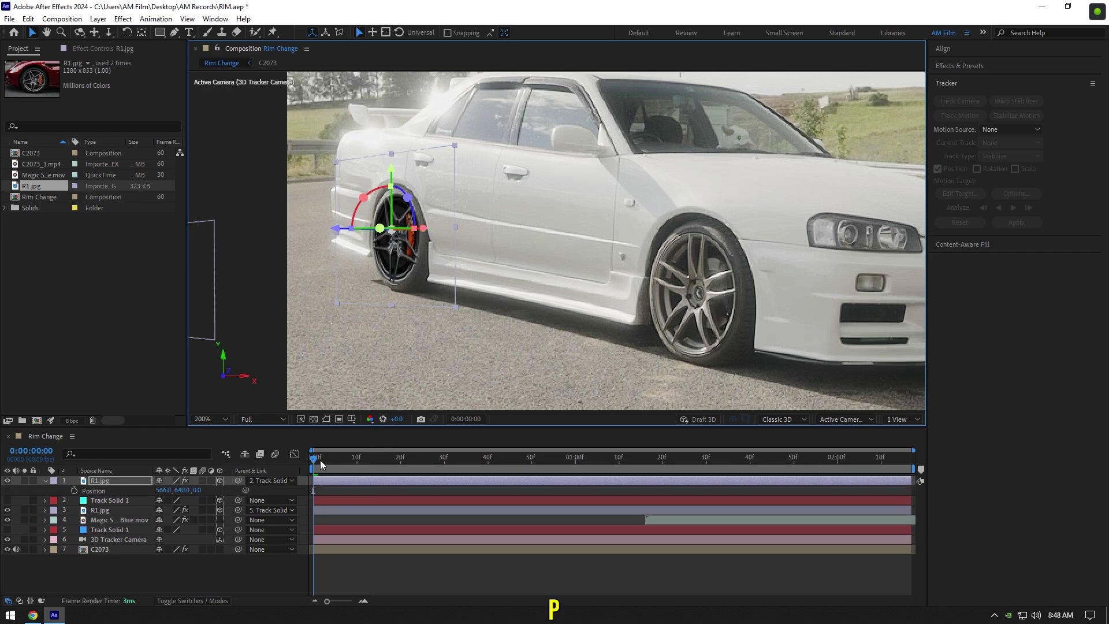
{"action": "left_click", "coordinate": [470, 466]}
{"action": "left_click_drag", "start_coordinate": [470, 466], "coordinate": [585, 468]}
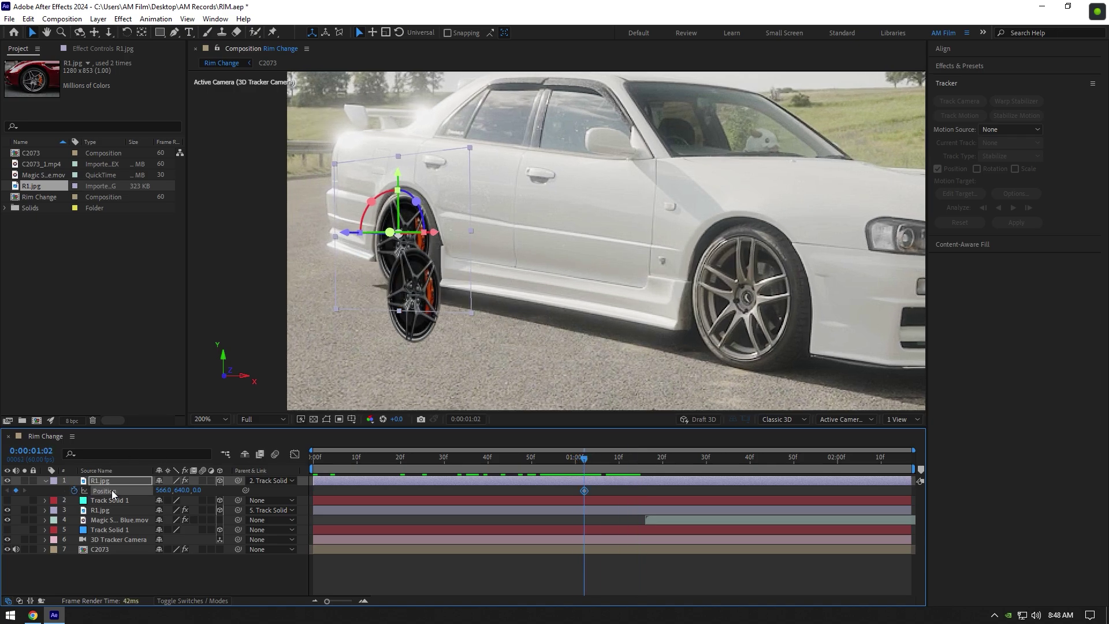
{"action": "left_click_drag", "start_coordinate": [606, 456], "coordinate": [301, 469]}
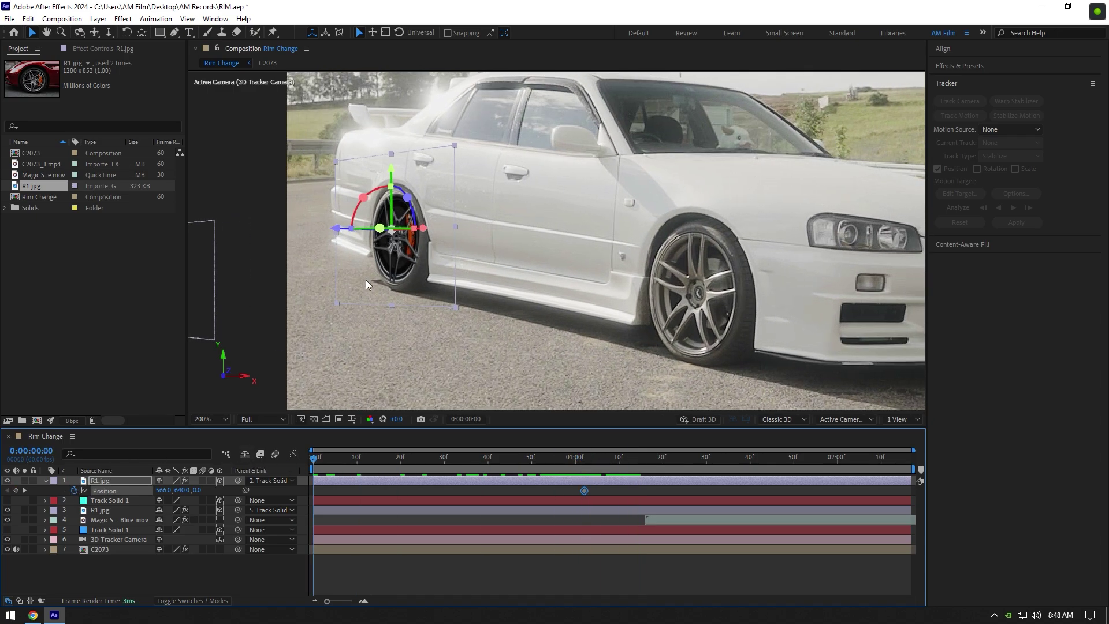
{"action": "left_click_drag", "start_coordinate": [427, 229], "coordinate": [292, 249]}
{"action": "key", "text": "space"}
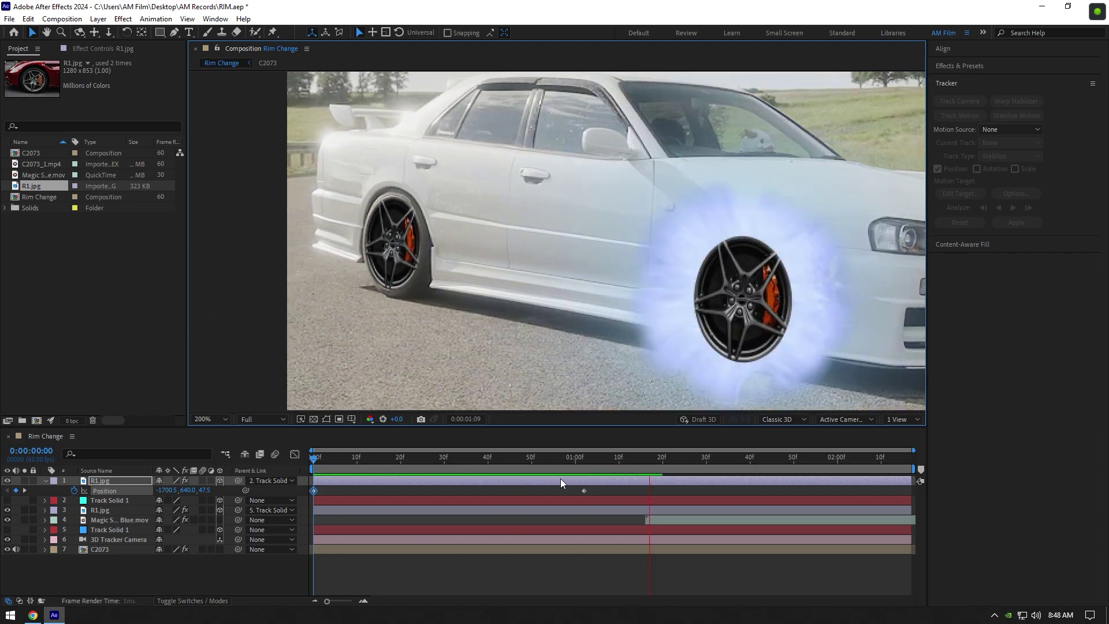
Step: Ease the rear rim's position keyframes, shape the speed curve to peak near 0:00:00:50, preview it, and close the graph
{"action": "left_click_drag", "start_coordinate": [341, 492], "coordinate": [292, 492]}
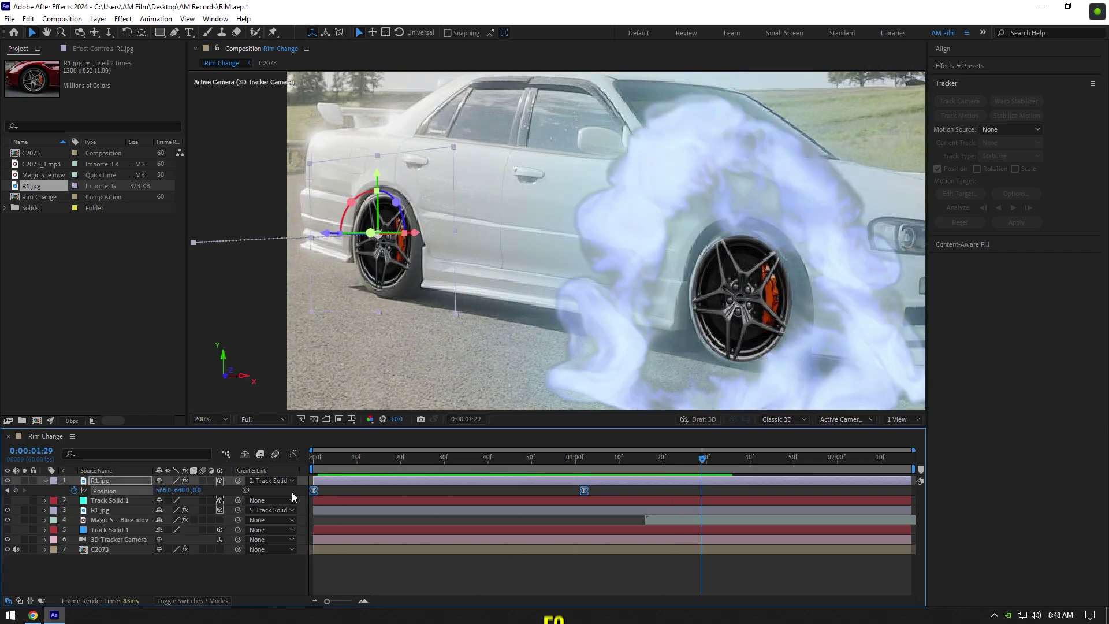
{"action": "left_click", "coordinate": [294, 454]}
{"action": "left_click_drag", "start_coordinate": [403, 543], "coordinate": [293, 586]}
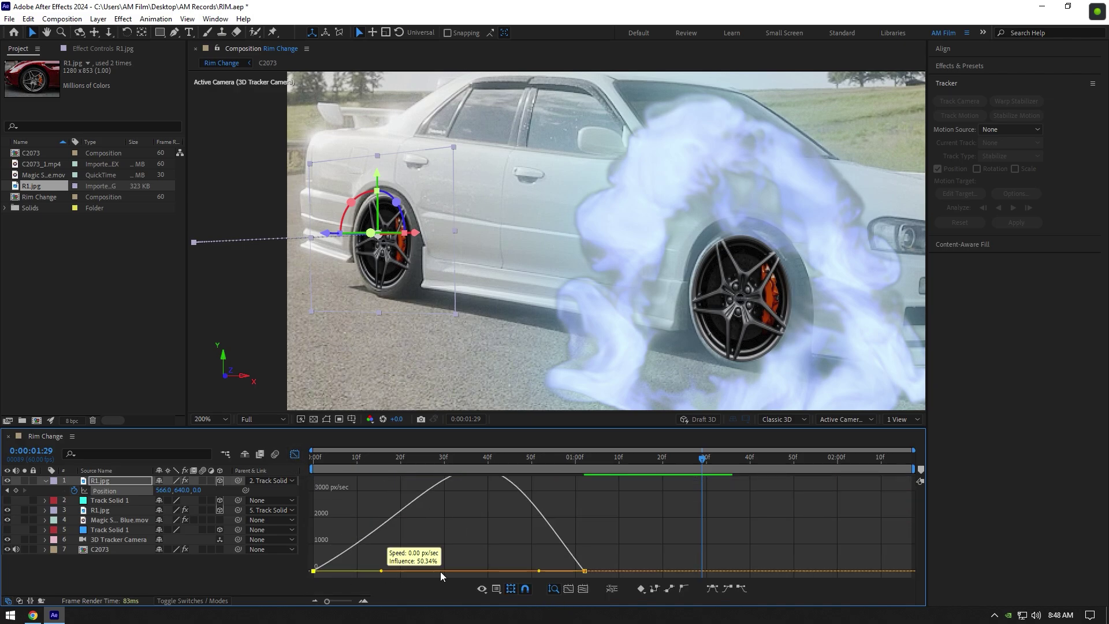
{"action": "key", "text": "space"}
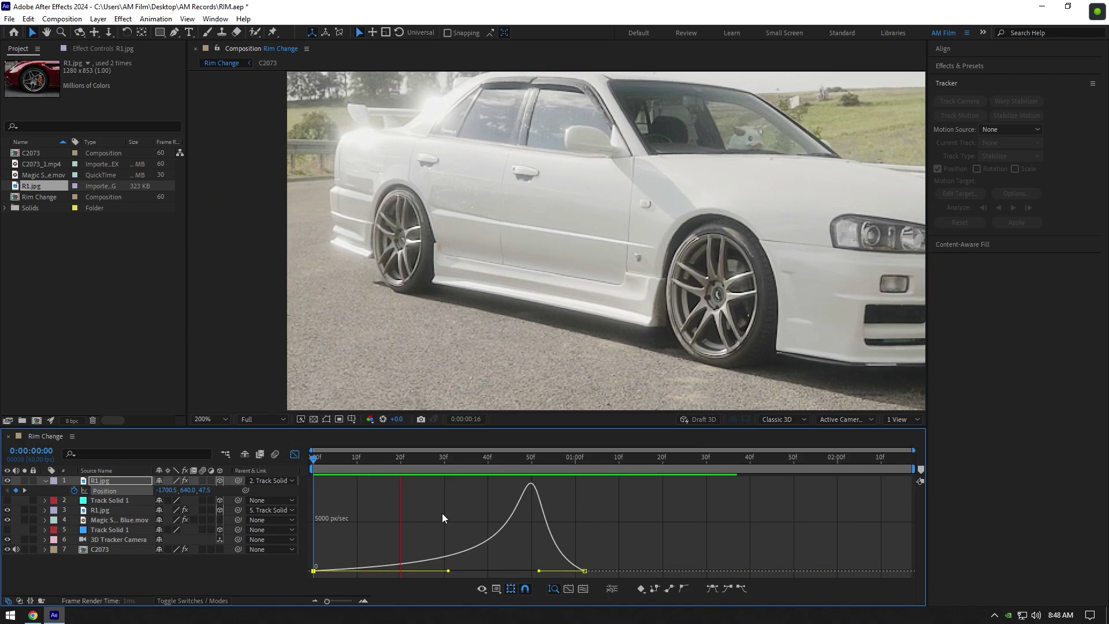
{"action": "key", "text": "space"}
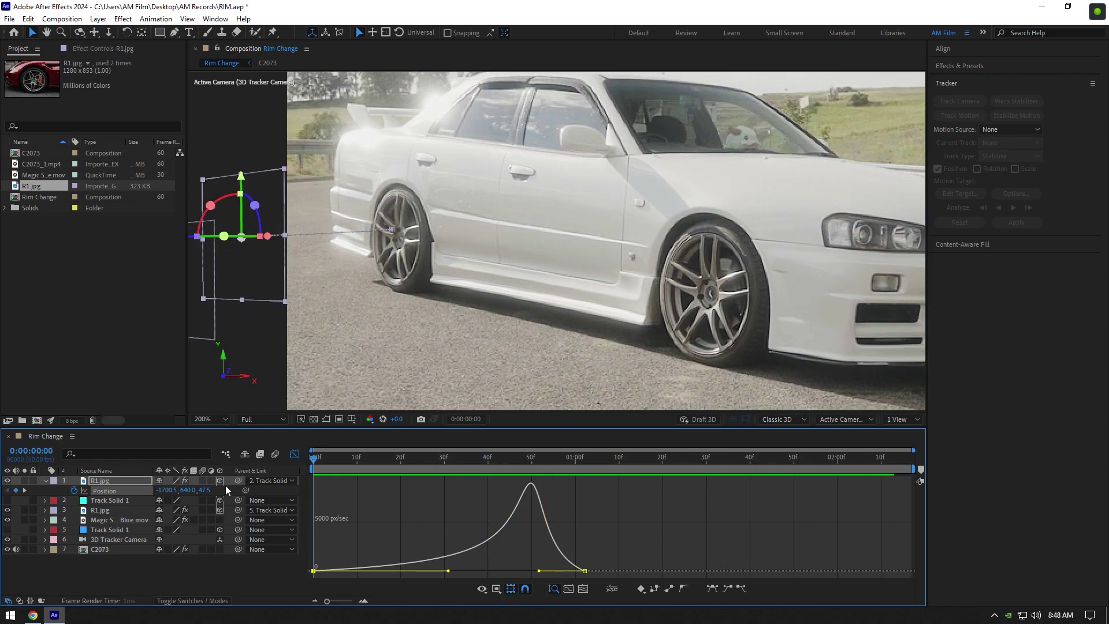
{"action": "key", "text": "shift+F3"}
Step: Duplicate the shockwave layer, place the copy beneath the rear rim layer, and start it shortly before 0:00:00:58
{"action": "left_click", "coordinate": [665, 520]}
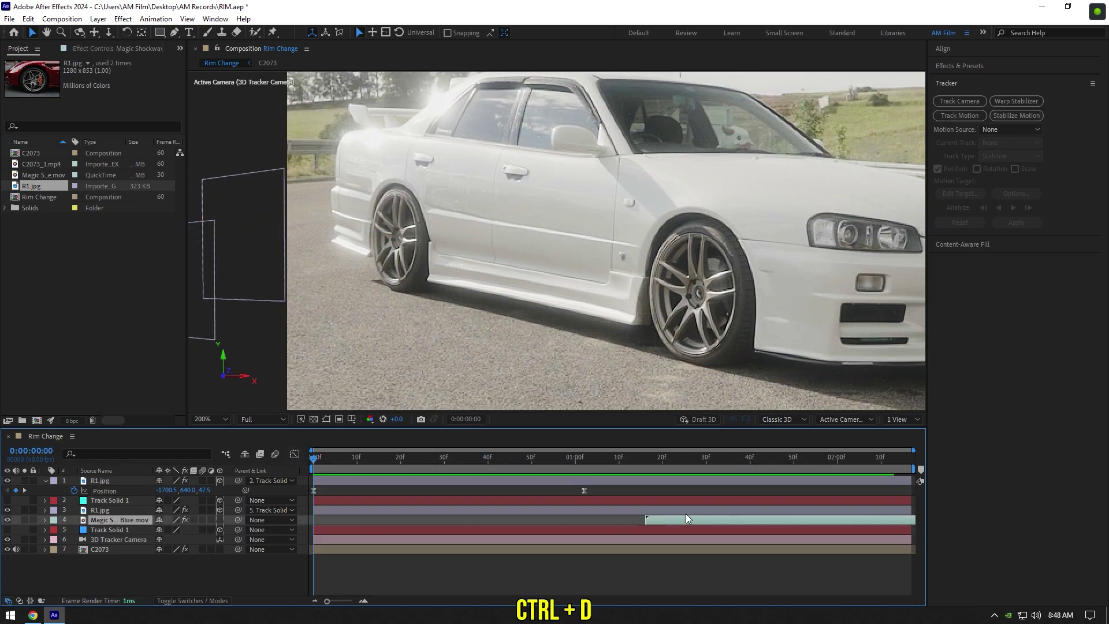
{"action": "key", "text": "ctrl+d"}
{"action": "left_click_drag", "start_coordinate": [128, 490], "coordinate": [127, 491]}
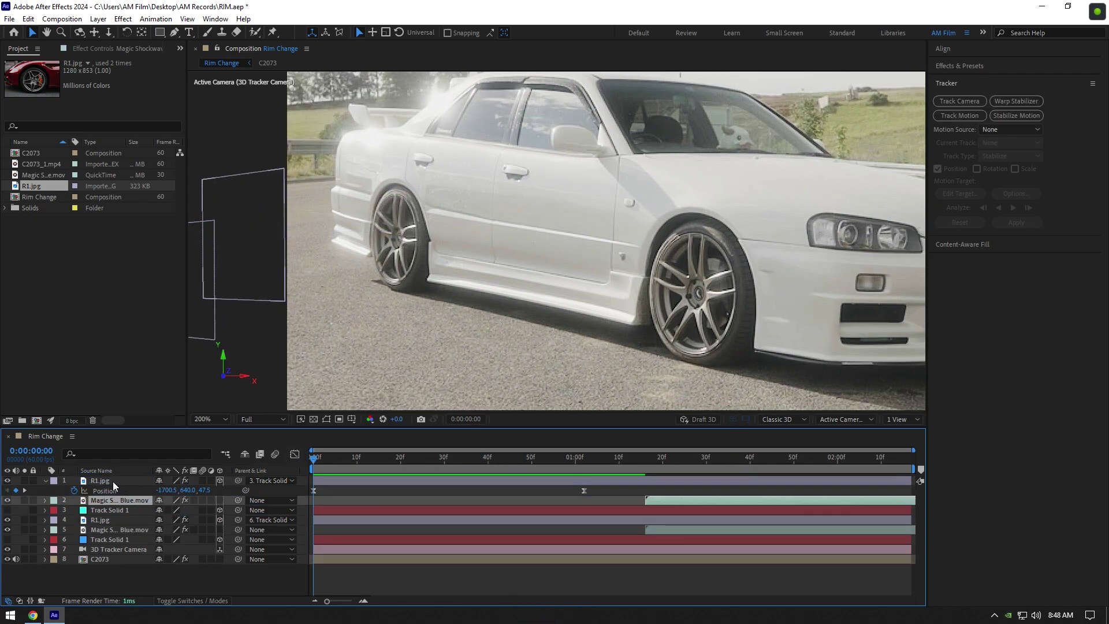
{"action": "left_click", "coordinate": [47, 481]}
{"action": "left_click_drag", "start_coordinate": [411, 464], "coordinate": [575, 490]}
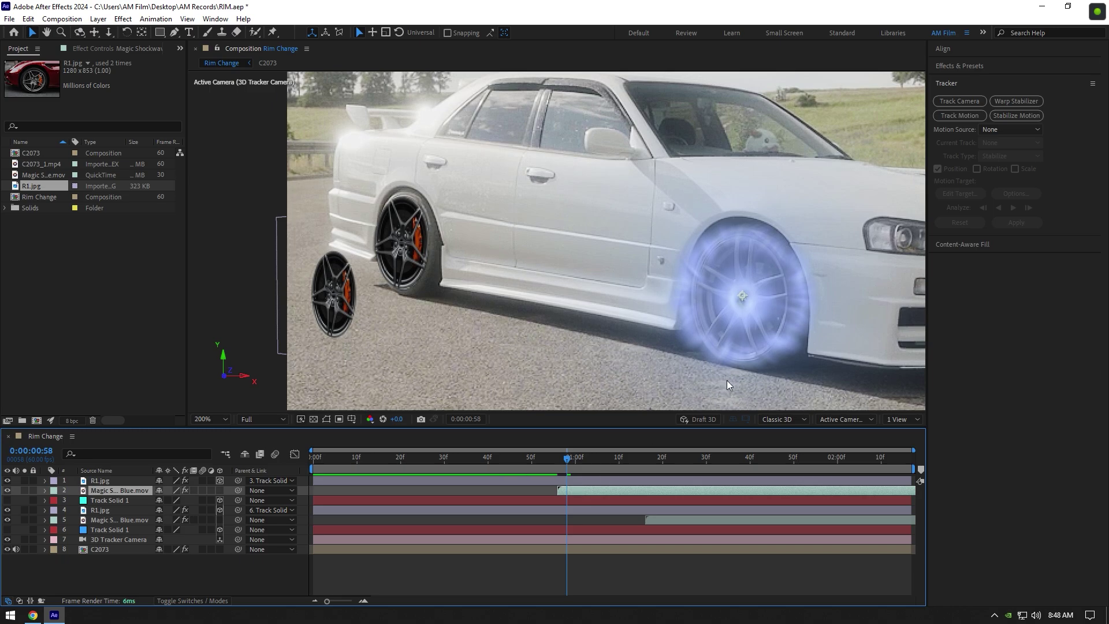
Step: Center the duplicated shockwave on the rear wheel and set its scale to 71%
{"action": "left_click_drag", "start_coordinate": [732, 370], "coordinate": [402, 288]}
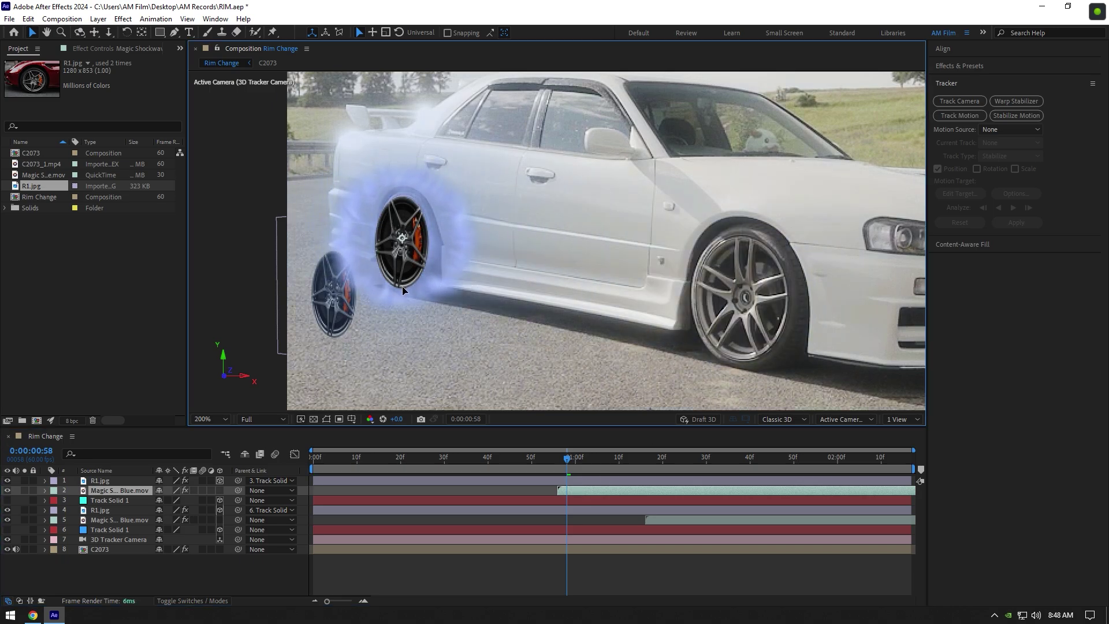
{"action": "key", "text": "s"}
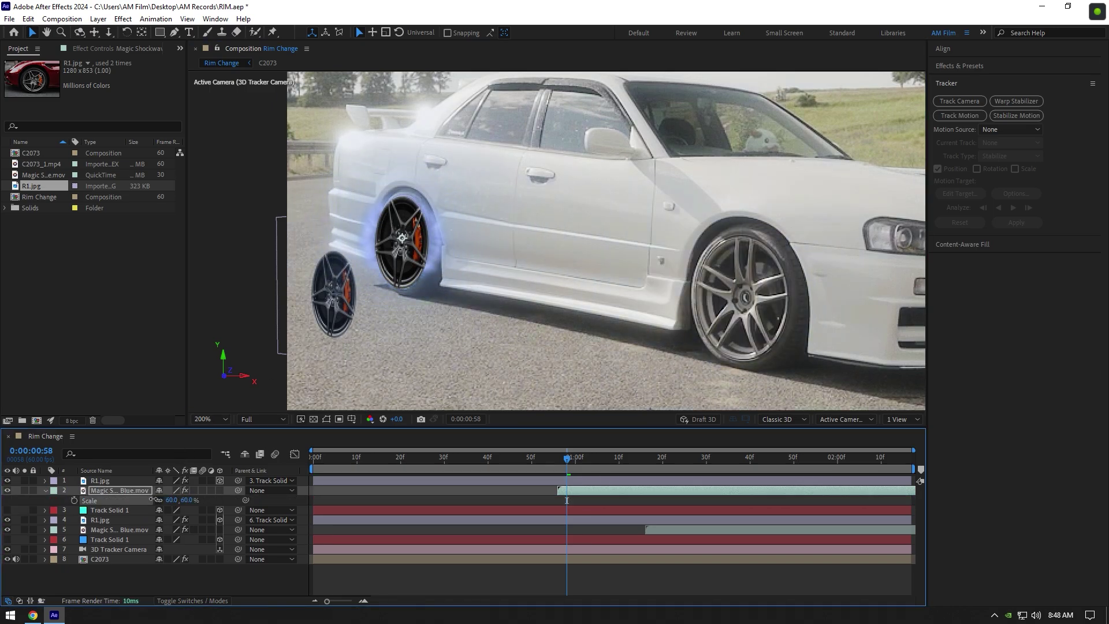
{"action": "left_click_drag", "start_coordinate": [435, 242], "coordinate": [435, 241]}
Step: Preview the composition with both rims and shockwaves, and inspect the frame at 0:00:01:31
{"action": "left_click_drag", "start_coordinate": [567, 458], "coordinate": [235, 474]}
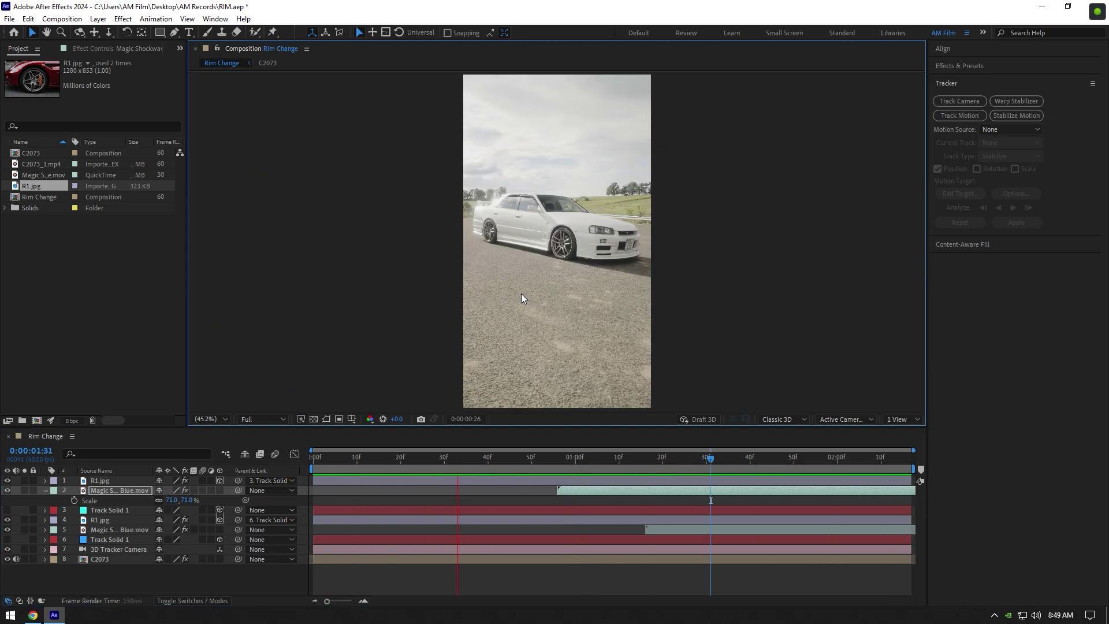
{"action": "key", "text": "space"}
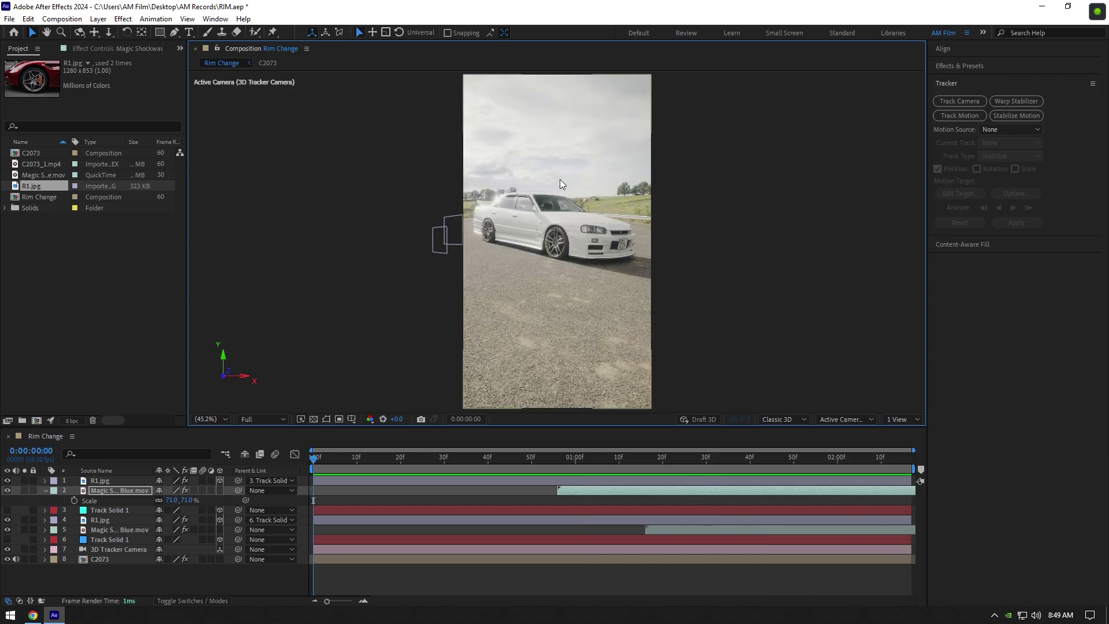
{"action": "key", "text": "period"}
{"action": "left_click_drag", "start_coordinate": [467, 473], "coordinate": [715, 472]}
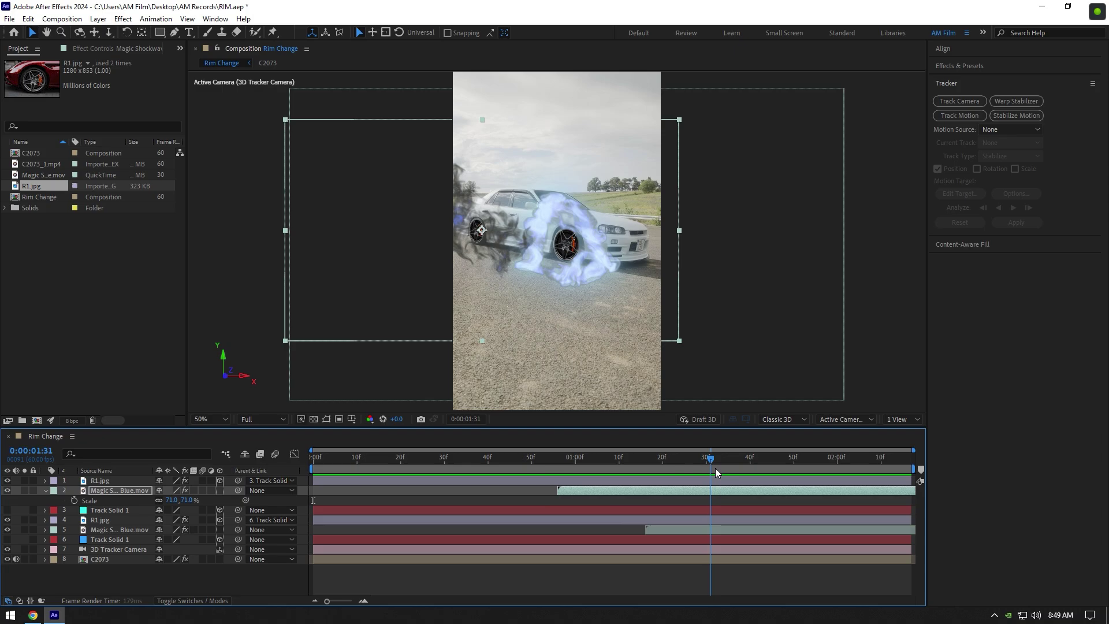